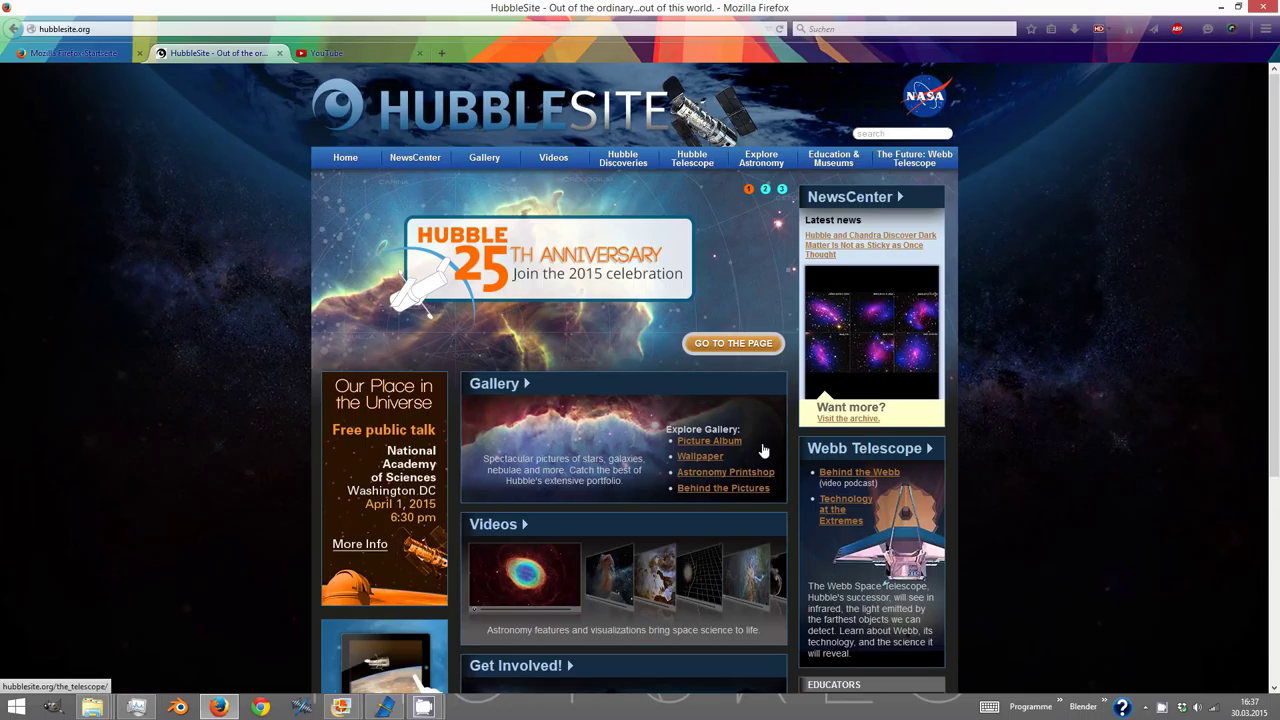
- Scroll the HubbleSite home page past the gallery, videos and Get Involved sections to the footer
{"action": "scroll", "coordinate": [1010, 388], "scroll_direction": "down", "scroll_amount": 2}
{"action": "scroll", "coordinate": [1010, 388], "scroll_direction": "down", "scroll_amount": 2}
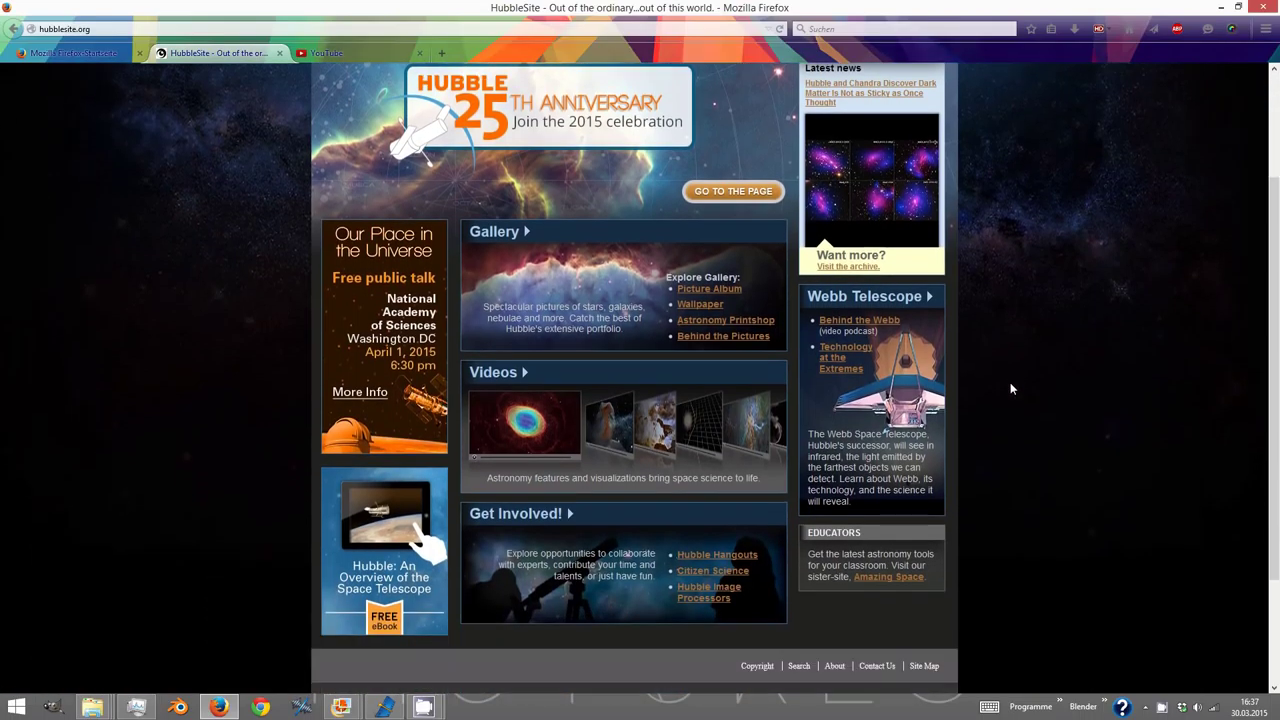
{"action": "scroll", "coordinate": [1010, 388], "scroll_direction": "down", "scroll_amount": 2}
{"action": "scroll", "coordinate": [1010, 388], "scroll_direction": "down", "scroll_amount": 1}
{"action": "scroll", "coordinate": [1010, 388], "scroll_direction": "down", "scroll_amount": 1}
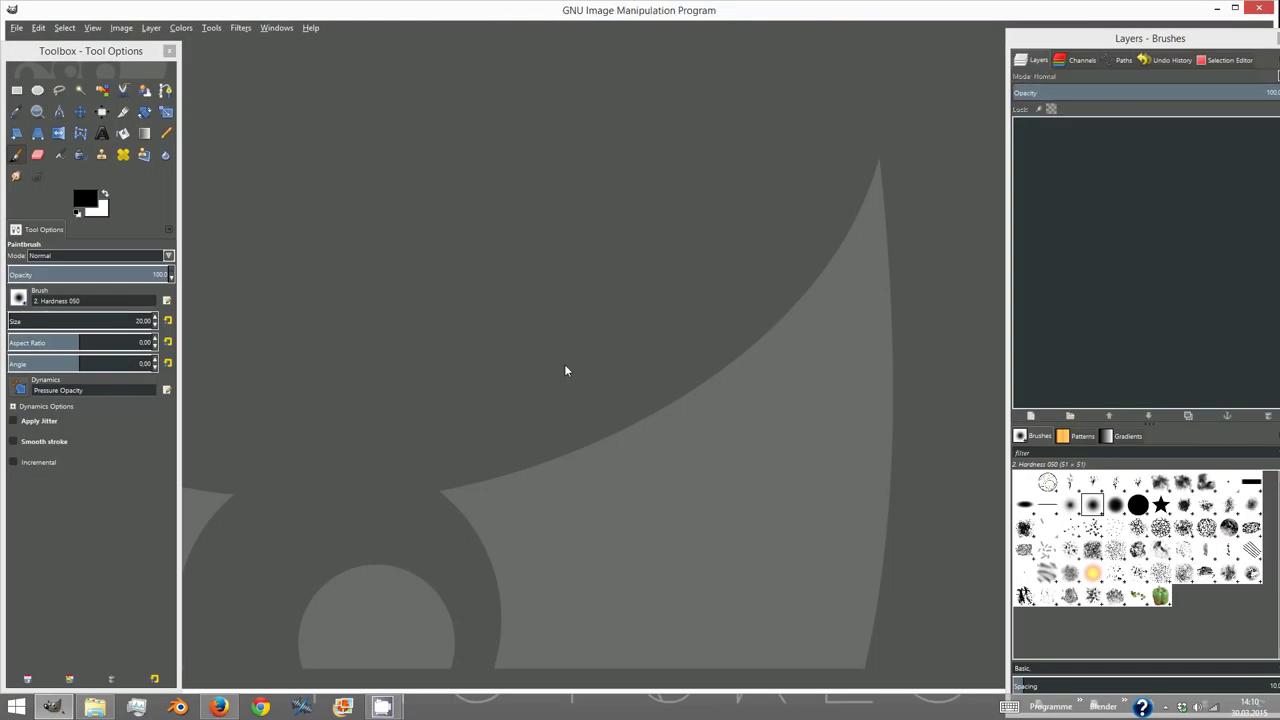
- Drag the hs-2007-16-f nebula wallpaper from the Textures folder into GIMP and zoom out
{"action": "left_click", "coordinate": [95, 707]}
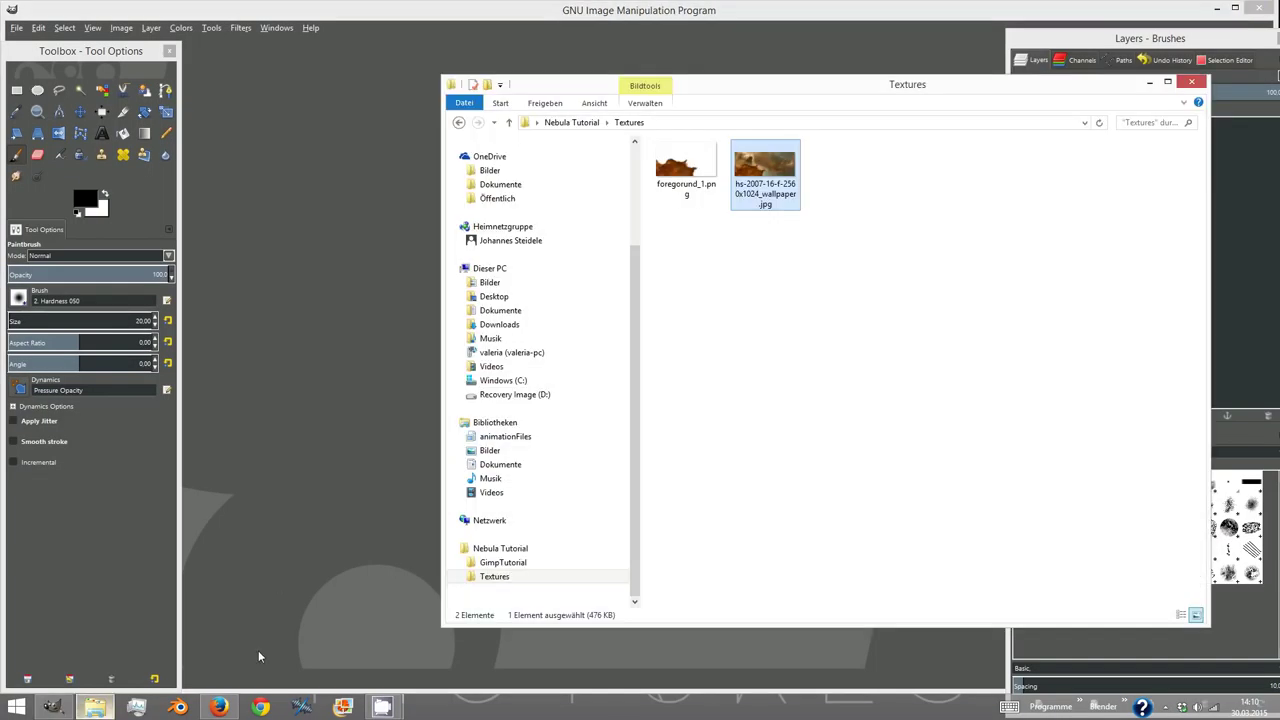
{"action": "left_click_drag", "start_coordinate": [768, 183], "coordinate": [349, 369]}
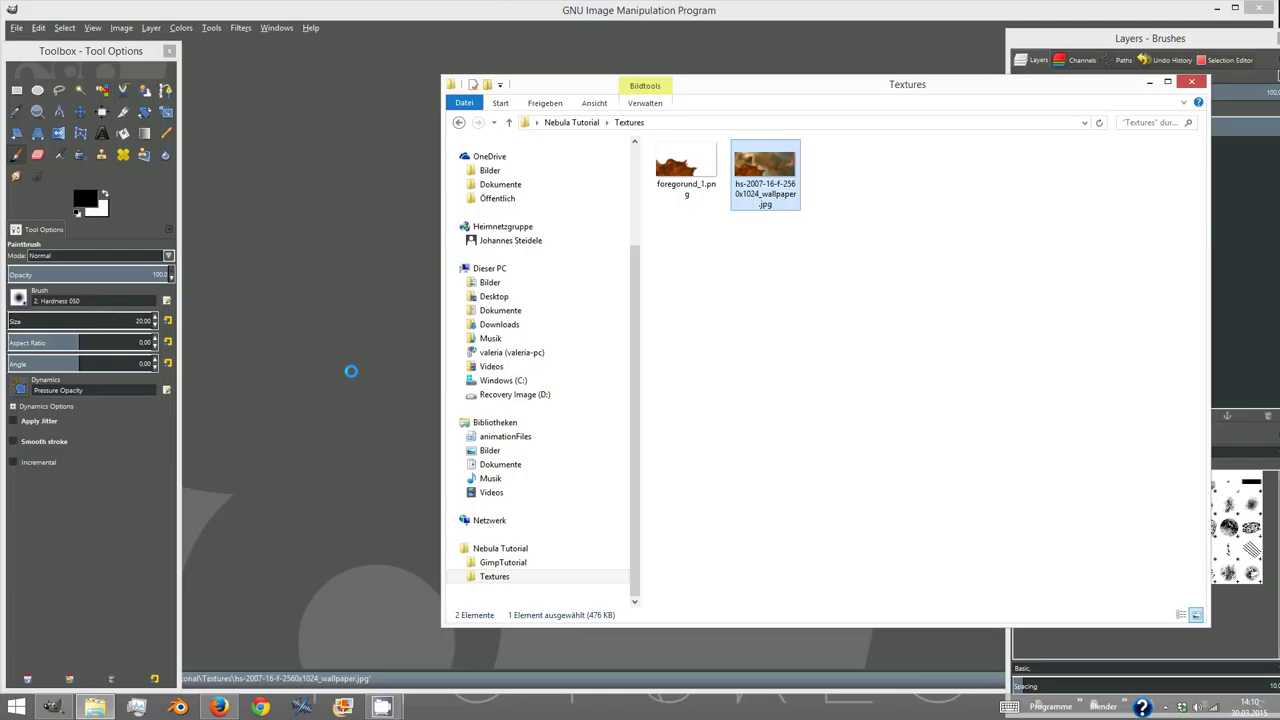
{"action": "key", "text": "minus"}
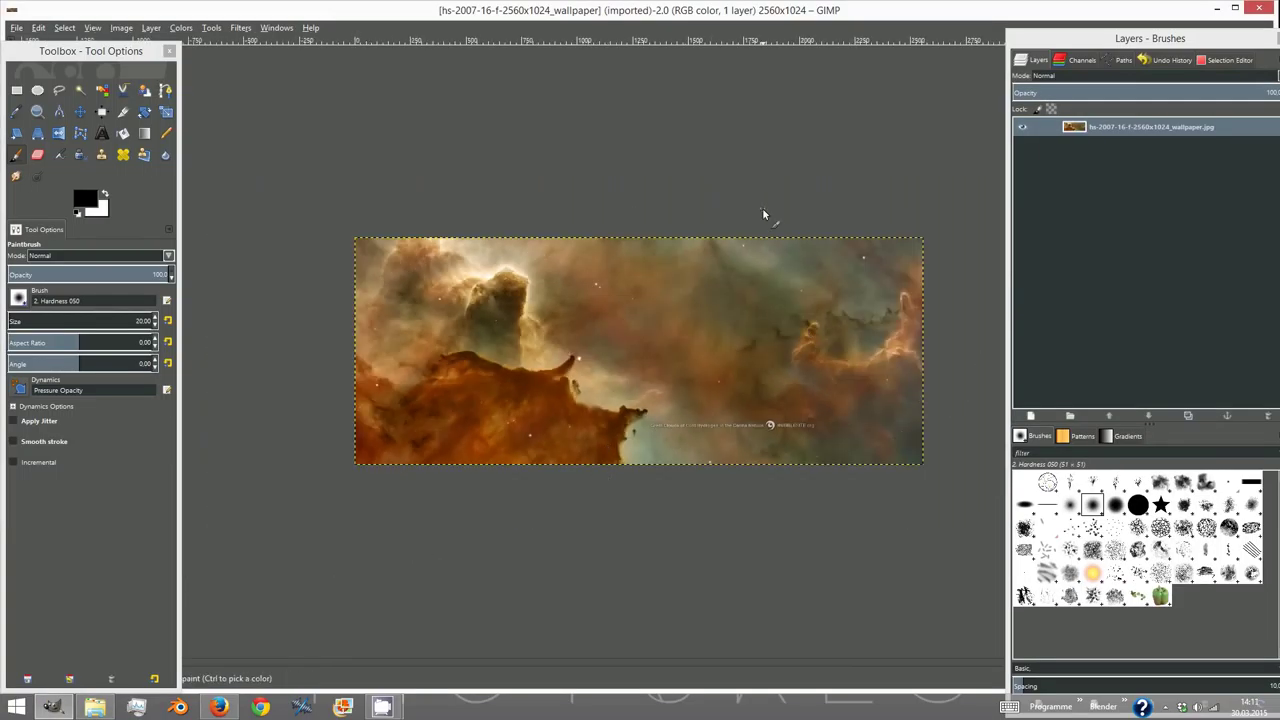
- Resize the image canvas to width 1920 and height 1080
{"action": "left_click", "coordinate": [121, 27]}
{"action": "mouse_move", "coordinate": [92, 27]}
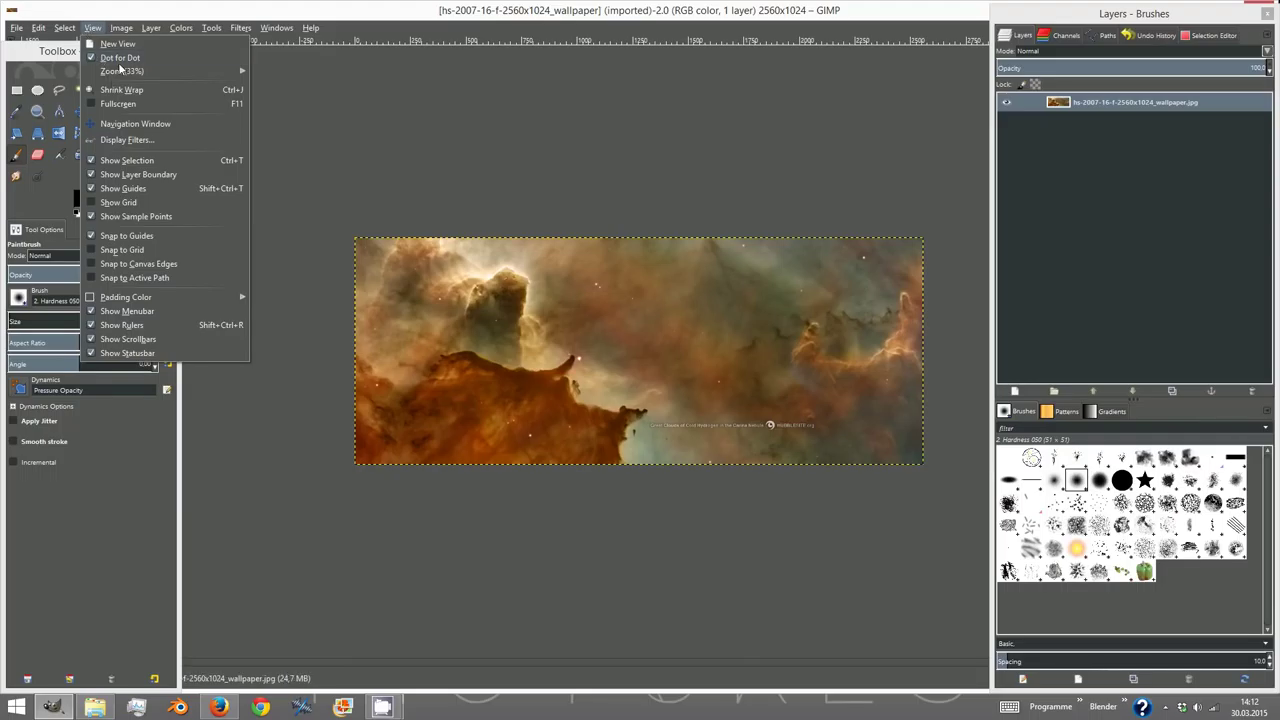
{"action": "mouse_move", "coordinate": [148, 89]}
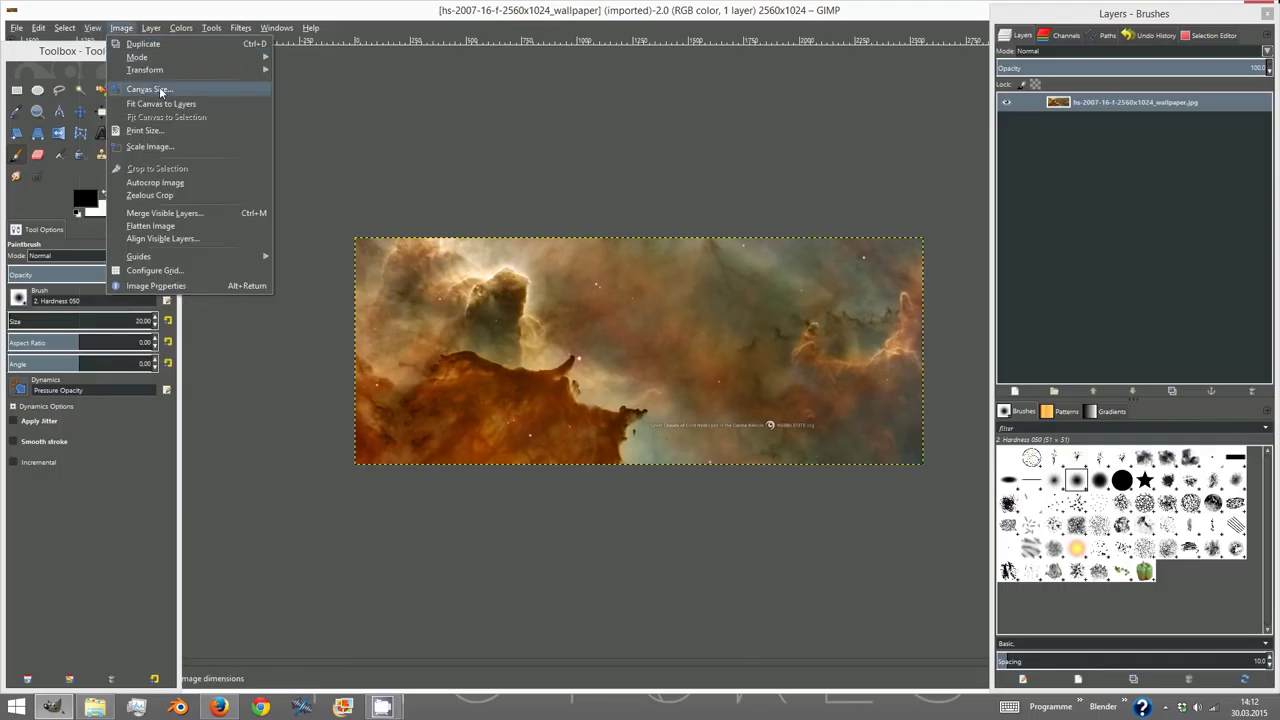
{"action": "left_click", "coordinate": [161, 91]}
{"action": "type", "text": "1920"}
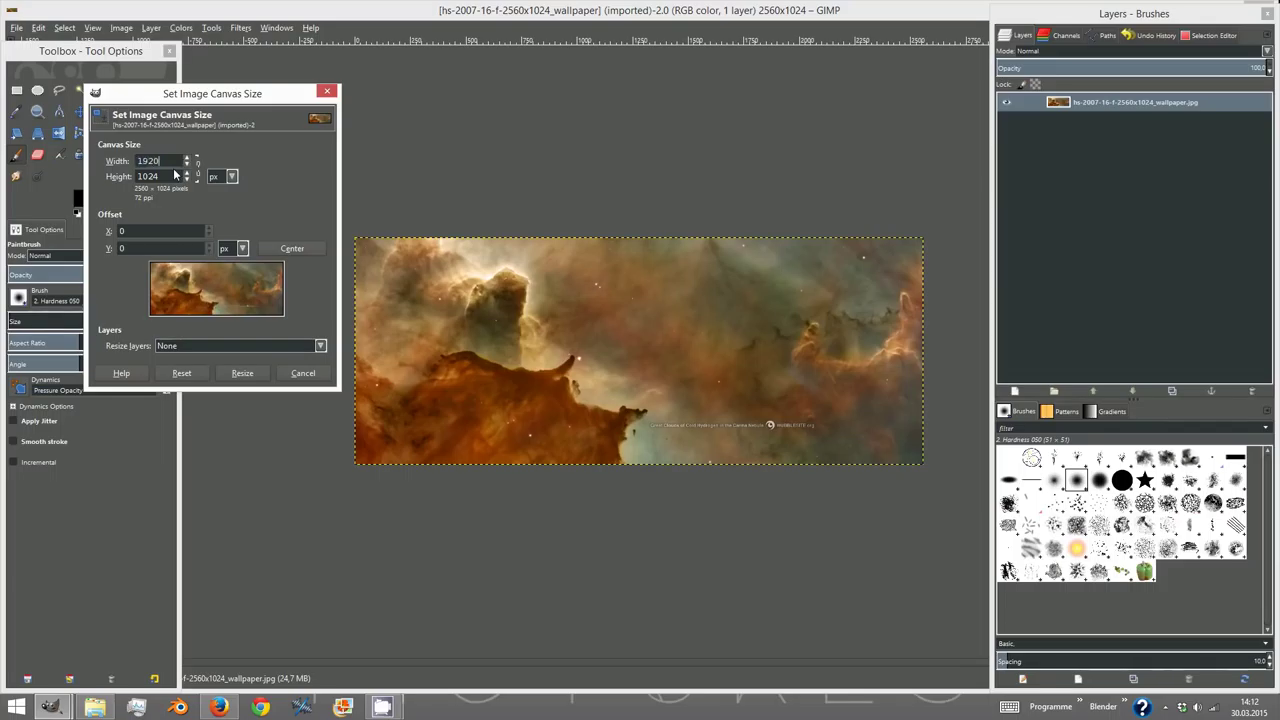
{"action": "key", "text": "Tab"}
{"action": "type", "text": "1080"}
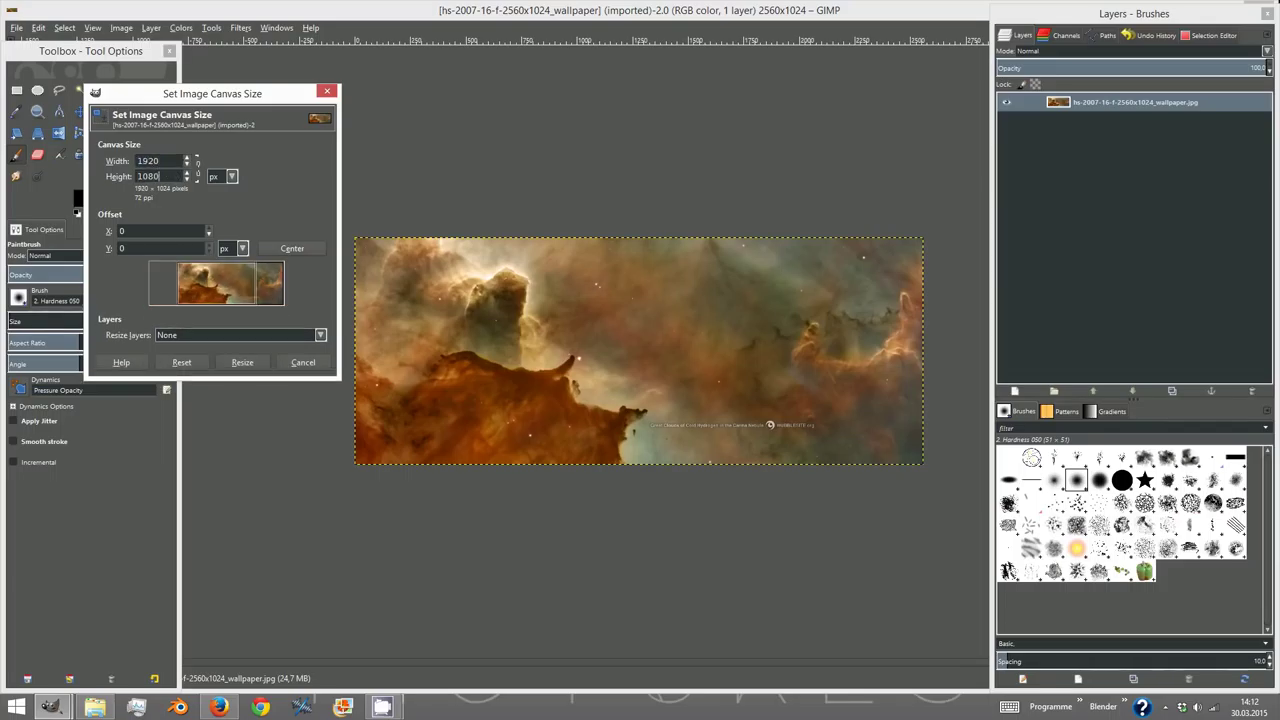
{"action": "left_click", "coordinate": [243, 363]}
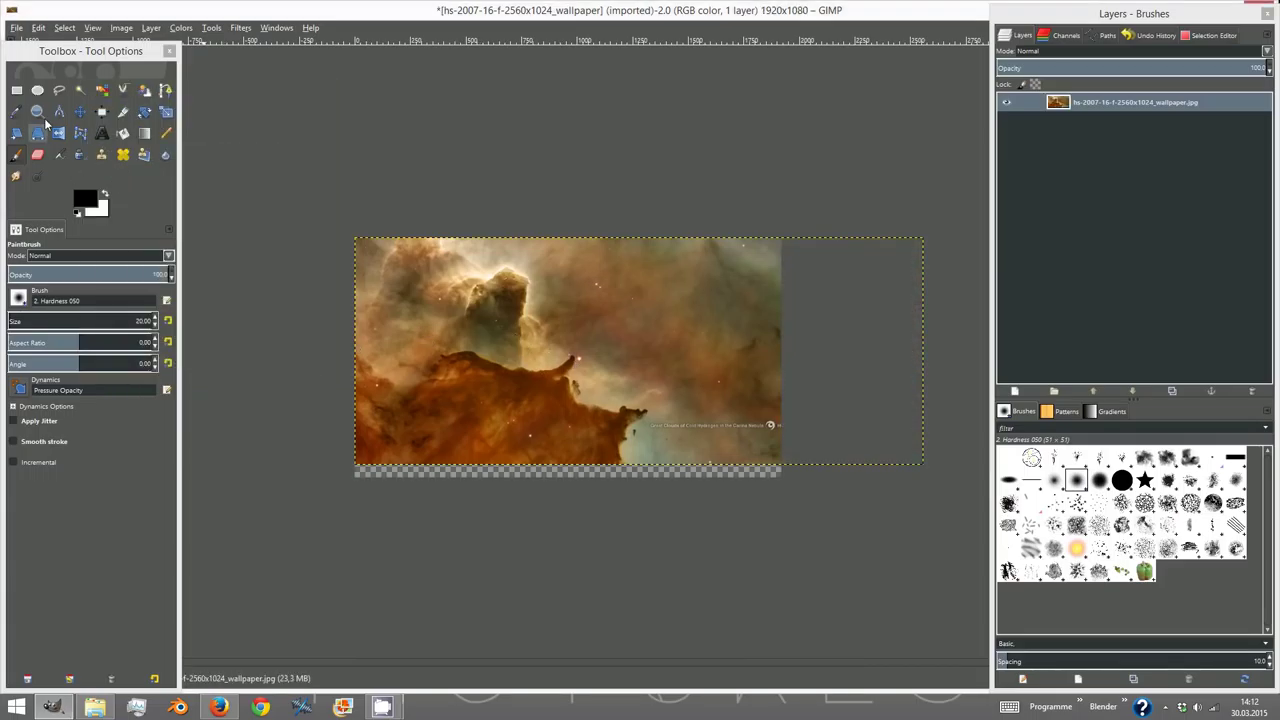
- Scale the nebula layer down to cover the full 1080-pixel canvas height
{"action": "left_click", "coordinate": [166, 111]}
{"action": "key", "text": "plus"}
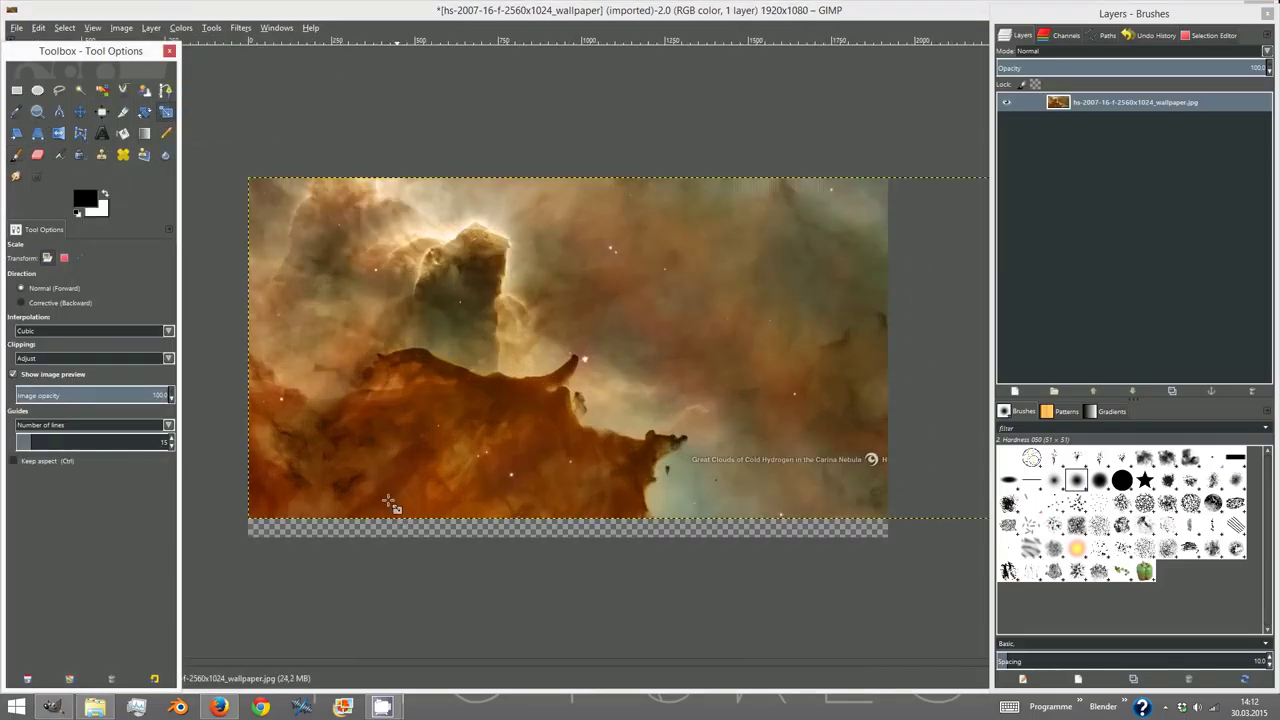
{"action": "key", "text": "Tab"}
{"action": "left_click", "coordinate": [267, 402]}
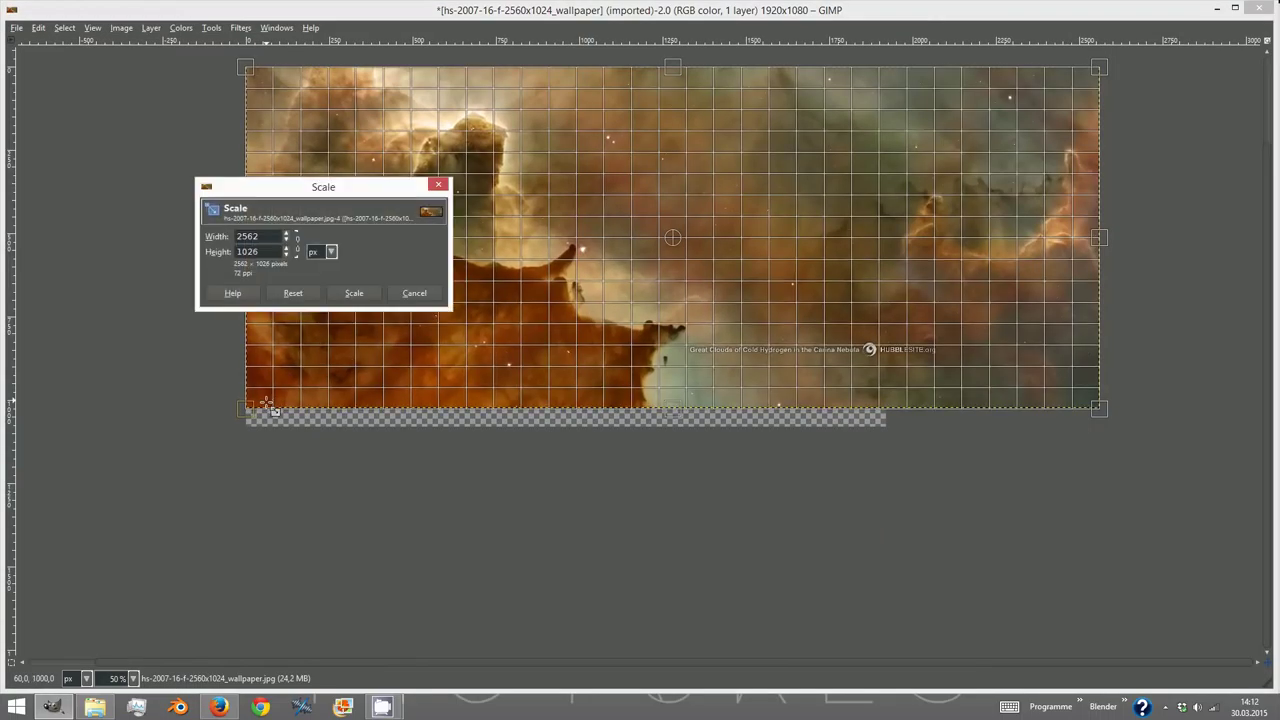
{"action": "left_click_drag", "start_coordinate": [267, 402], "coordinate": [306, 420]}
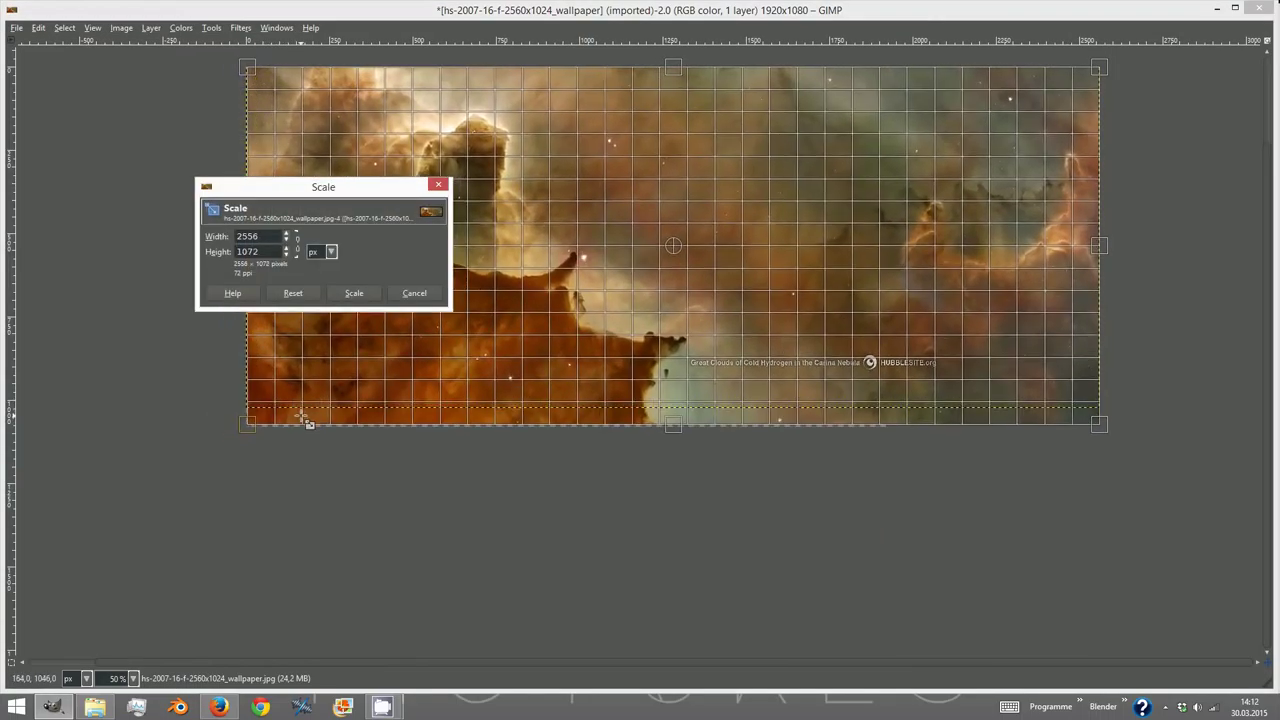
{"action": "key", "text": "Tab"}
{"action": "key", "text": "3"}
{"action": "key", "text": "Tab"}
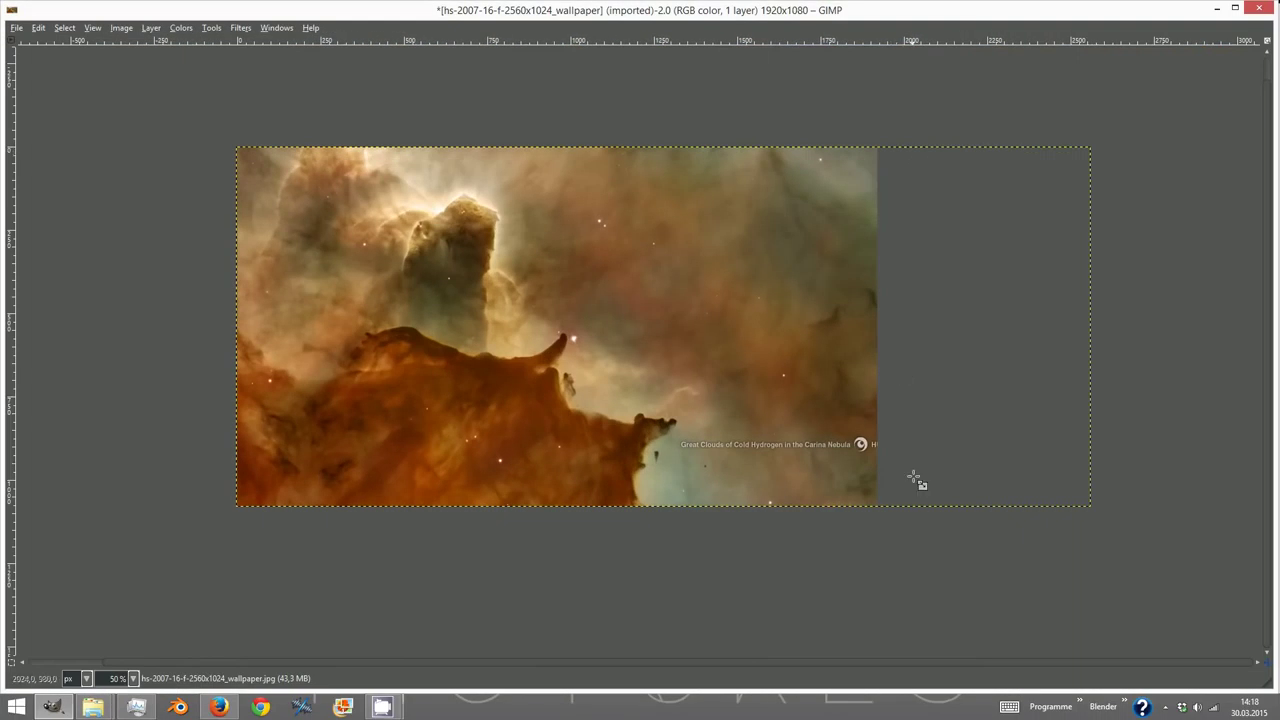
- Trim the nebula layer to the 1920×1080 image size with Layer to Image Size
{"action": "key", "text": "Tab"}
{"action": "left_click", "coordinate": [149, 29]}
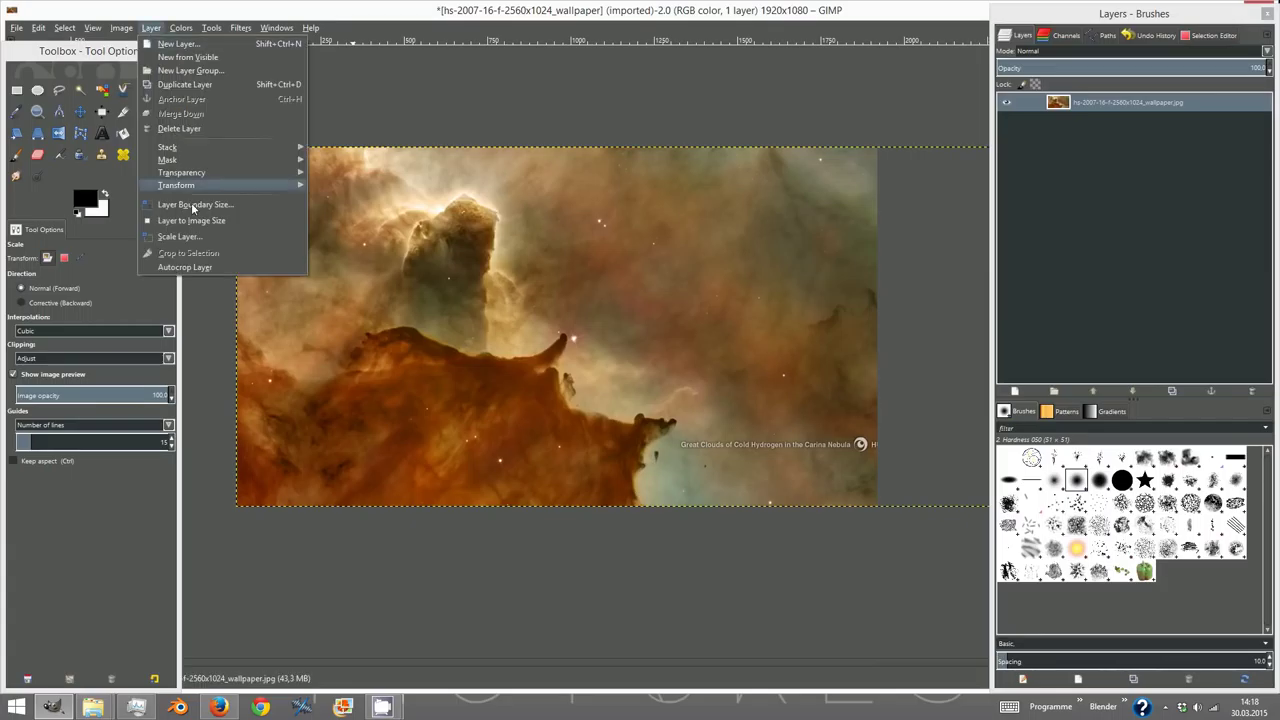
{"action": "left_click", "coordinate": [199, 222]}
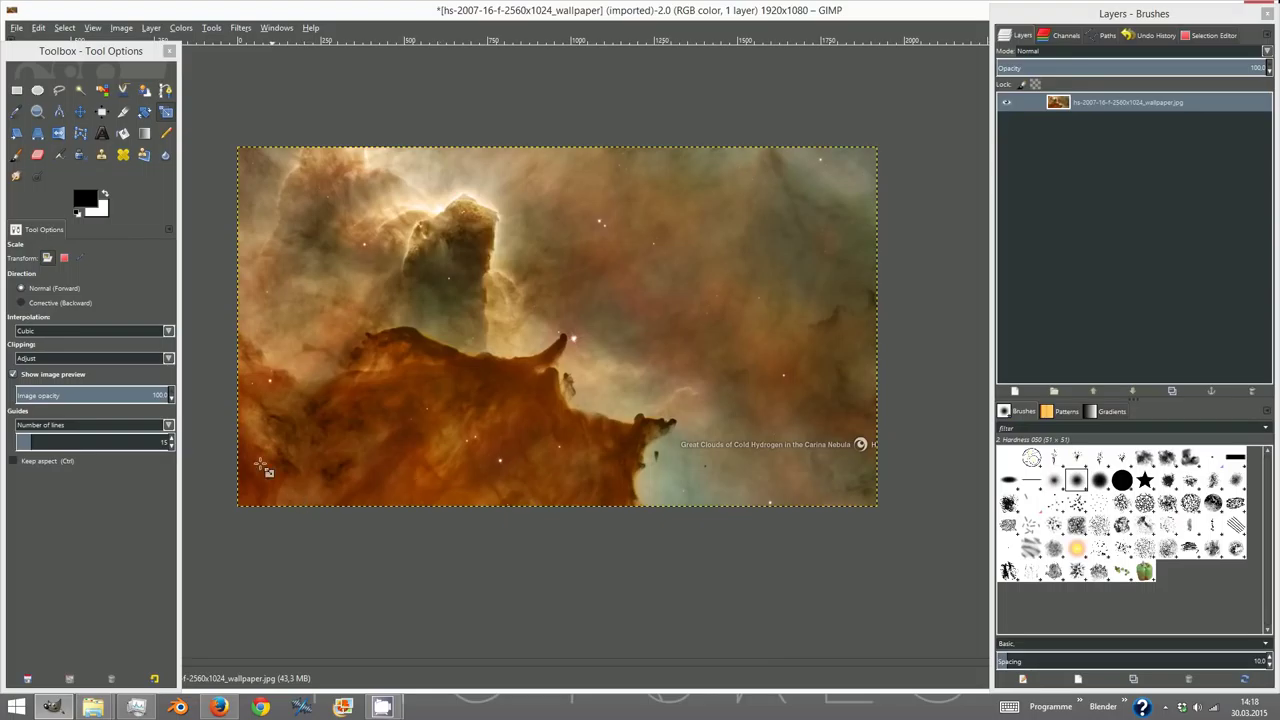
- Clone nearby nebula over the 'Great Clouds of Cold Hydrogen' caption text
{"action": "scroll", "coordinate": [783, 503], "scroll_direction": "up", "scroll_amount": 2}
{"action": "scroll", "coordinate": [600, 440], "scroll_direction": "up", "scroll_amount": 2}
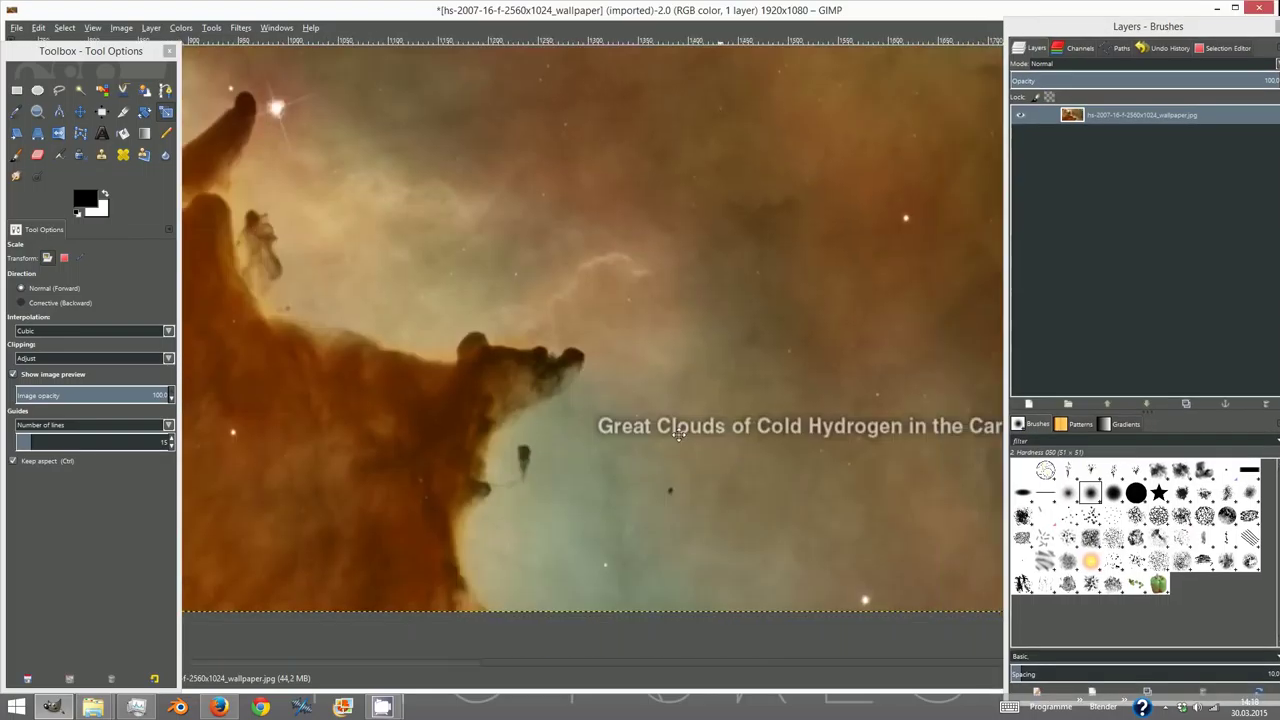
{"action": "scroll", "coordinate": [431, 395], "scroll_direction": "up", "scroll_amount": 2}
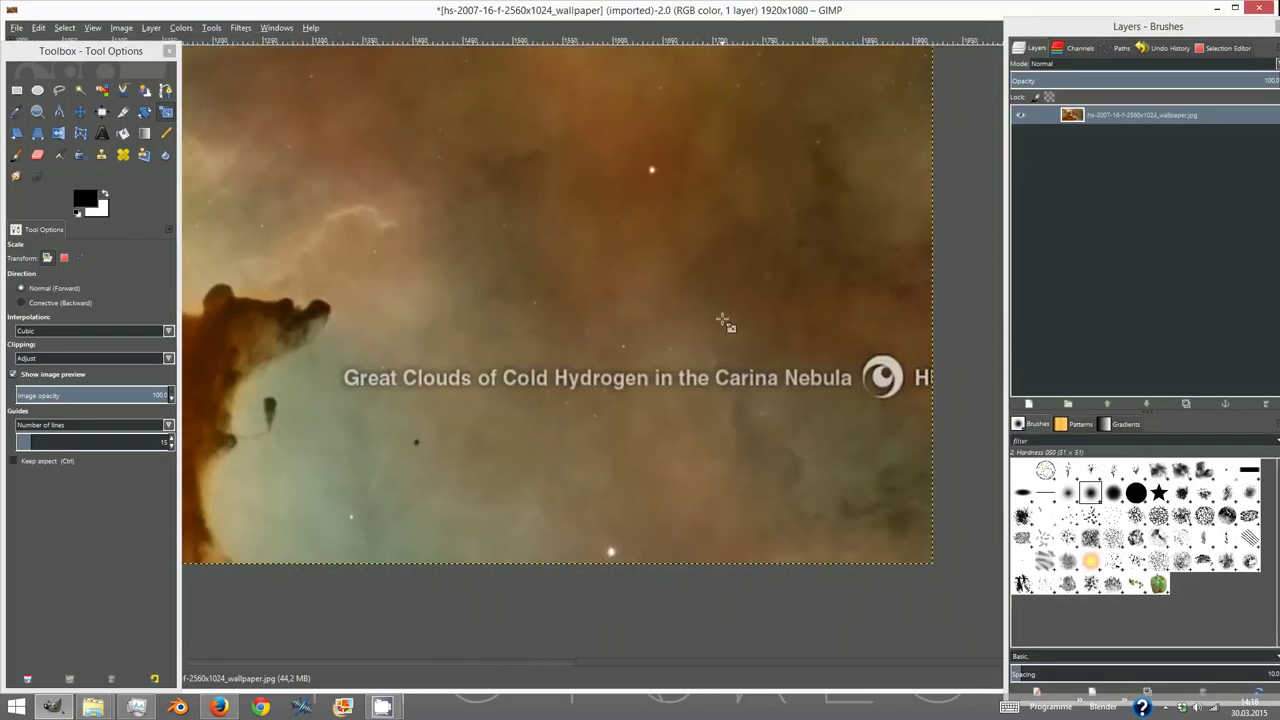
{"action": "left_click", "coordinate": [101, 155]}
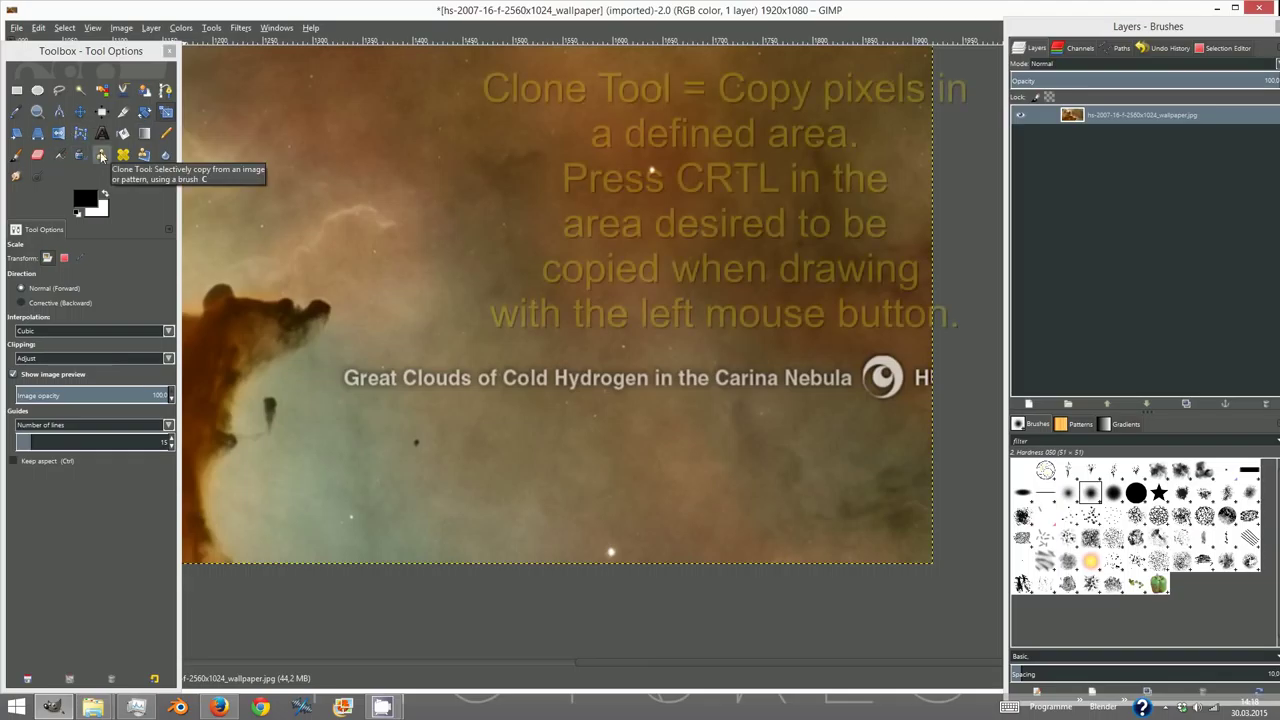
{"action": "scroll", "coordinate": [363, 418], "scroll_direction": "up", "scroll_amount": 1}
{"action": "scroll", "coordinate": [363, 418], "scroll_direction": "up", "scroll_amount": 1}
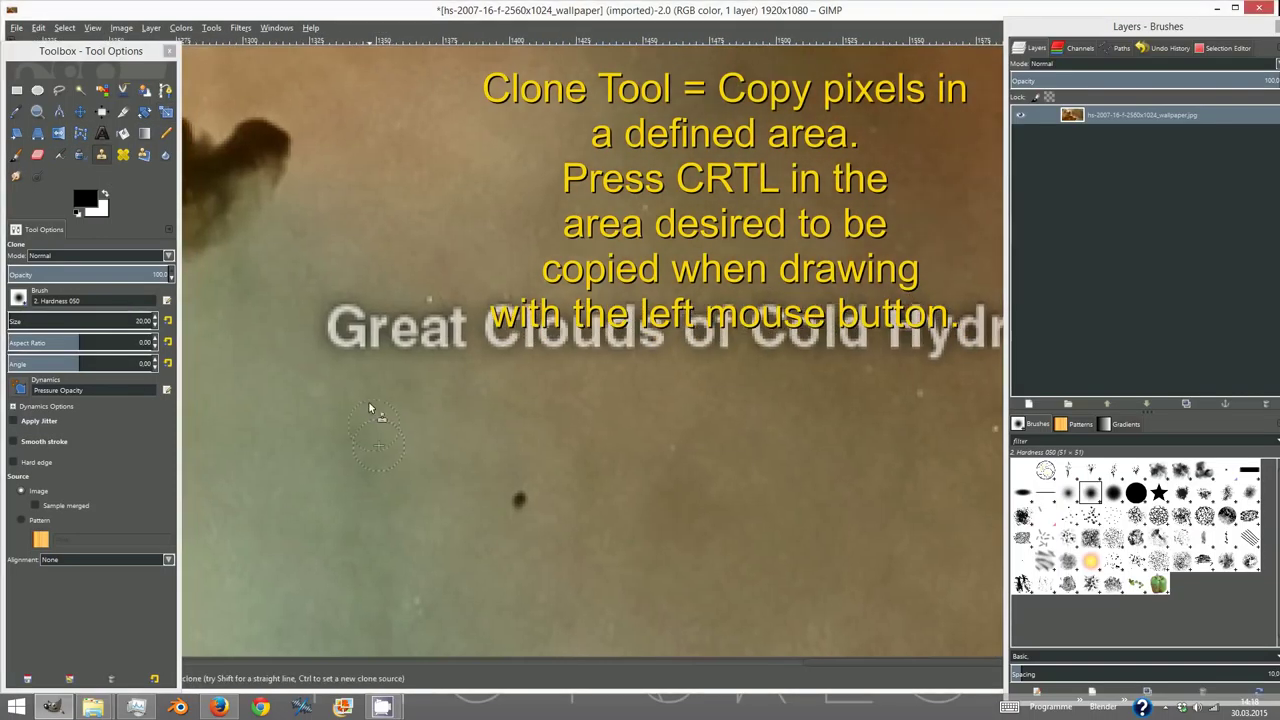
{"action": "left_click_drag", "start_coordinate": [335, 330], "coordinate": [483, 362]}
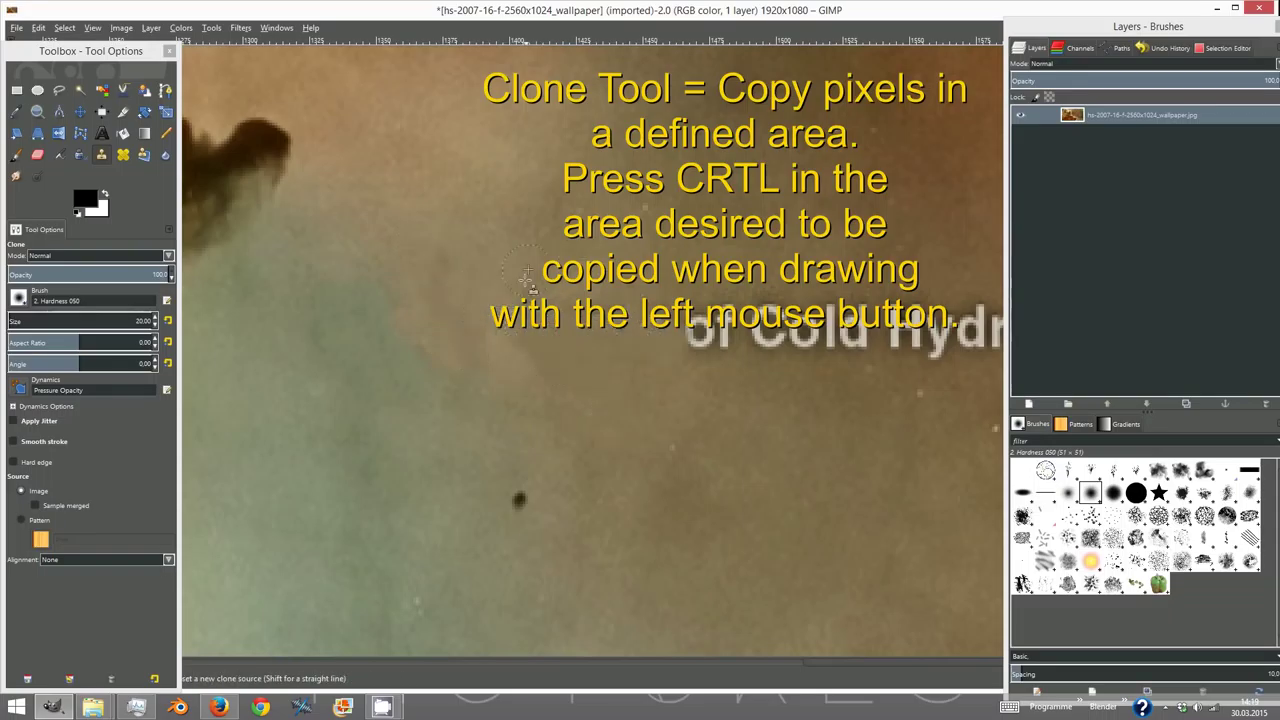
{"action": "scroll", "coordinate": [483, 362], "scroll_direction": "right", "scroll_amount": 6}
{"action": "left_click_drag", "start_coordinate": [528, 337], "coordinate": [397, 383]}
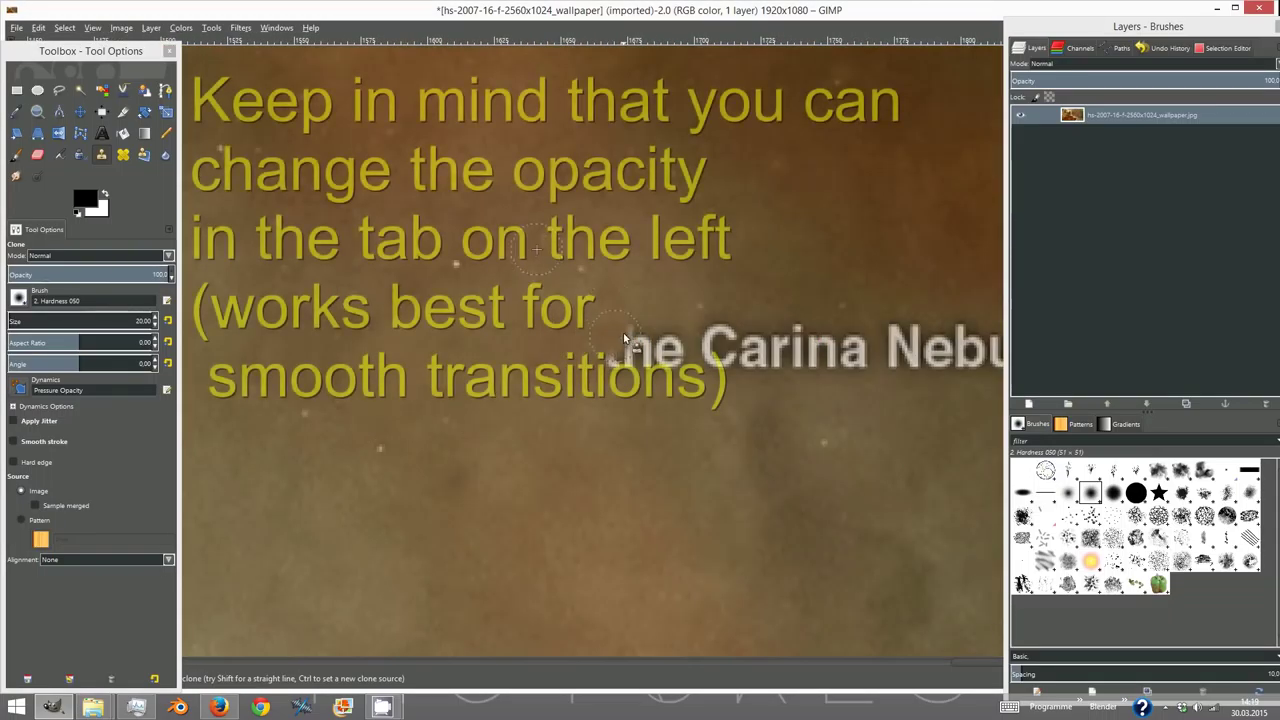
- Clone nebula over the Hubble logo to erase it
{"action": "scroll", "coordinate": [397, 383], "scroll_direction": "right", "scroll_amount": 2}
{"action": "scroll", "coordinate": [474, 390], "scroll_direction": "right", "scroll_amount": 3}
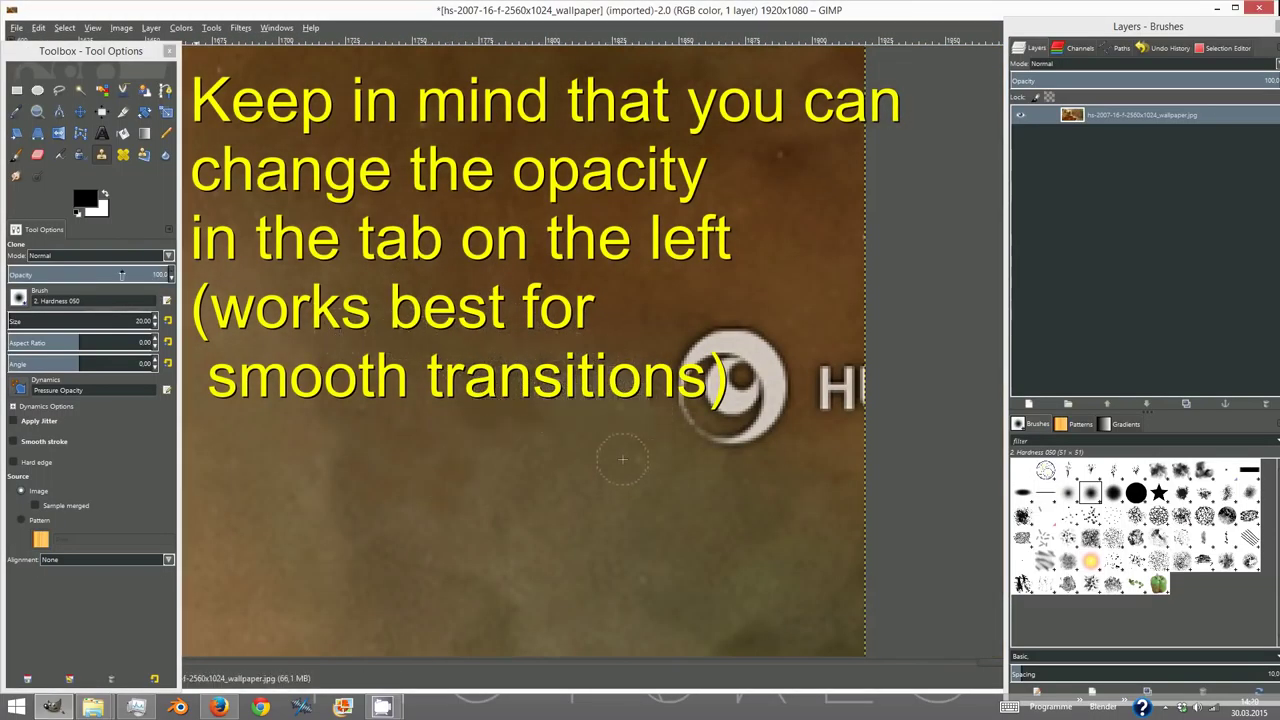
{"action": "left_click_drag", "start_coordinate": [614, 457], "coordinate": [700, 380]}
- Duplicate the nebula layer
{"action": "scroll", "coordinate": [560, 422], "scroll_direction": "down", "scroll_amount": 5}
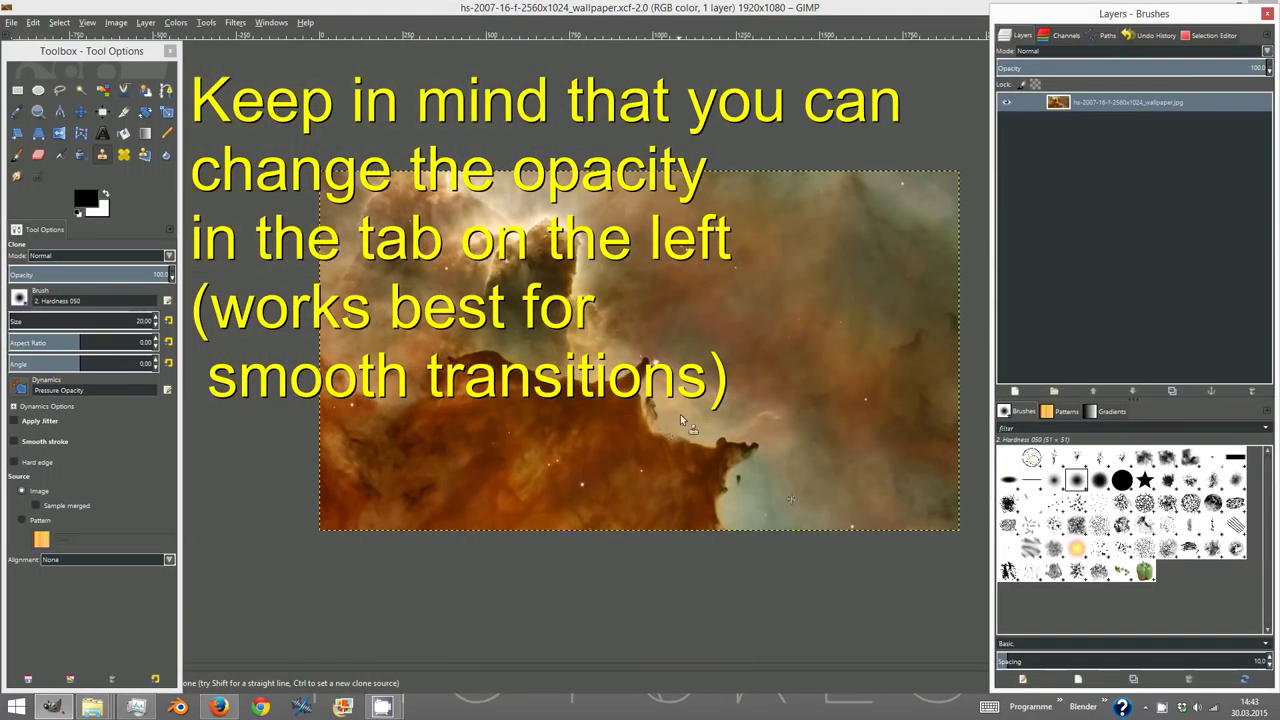
{"action": "right_click", "coordinate": [1065, 114]}
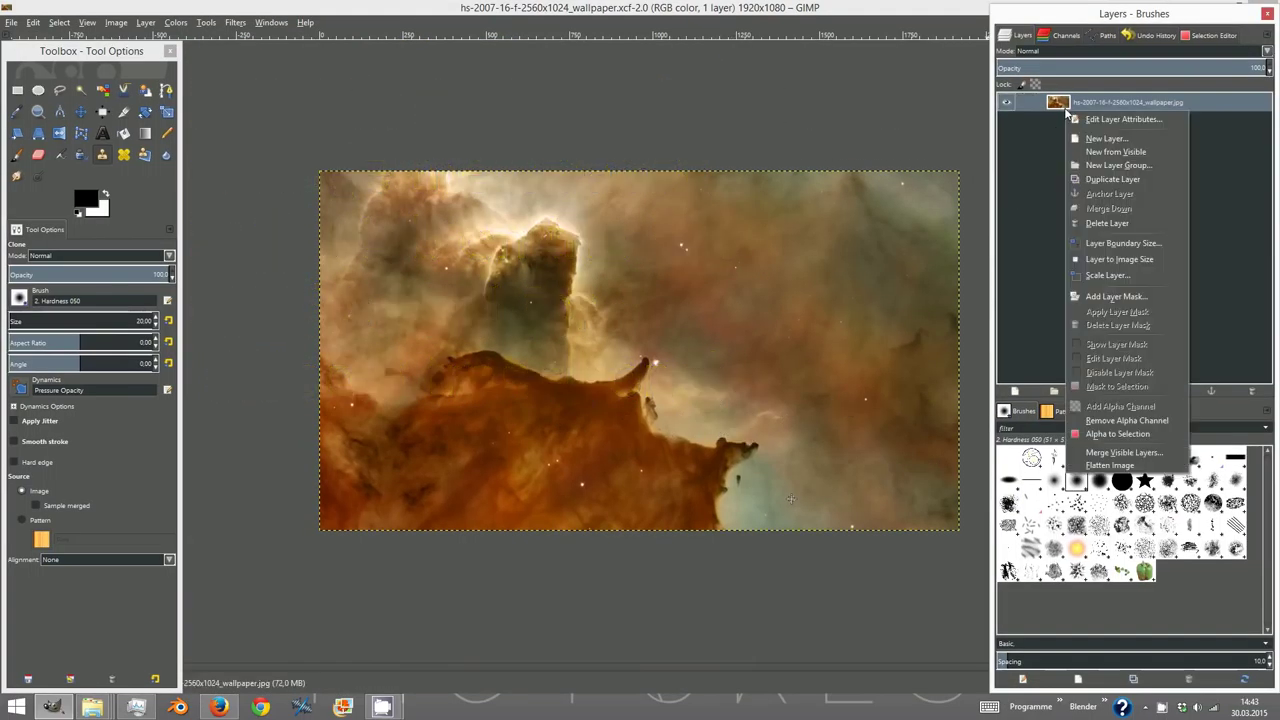
{"action": "left_click", "coordinate": [1105, 174]}
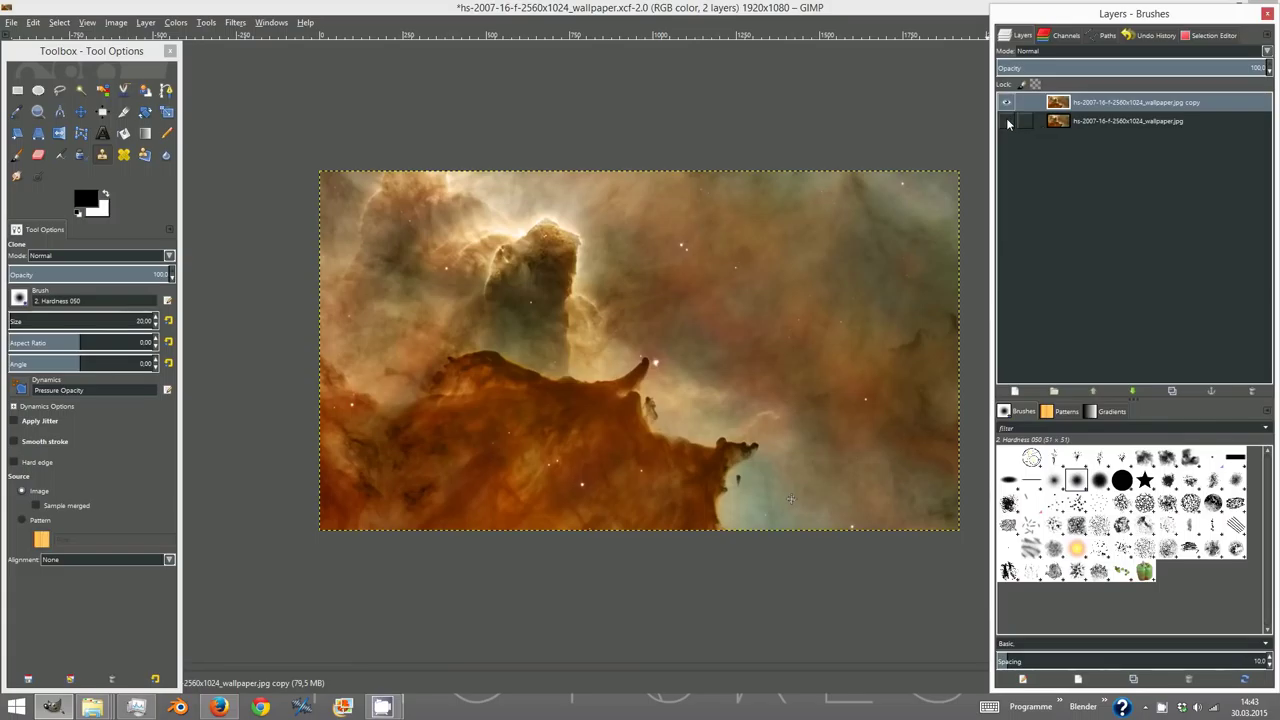
- Give the copied layer a White (full opacity) layer mask
{"action": "right_click", "coordinate": [1104, 104]}
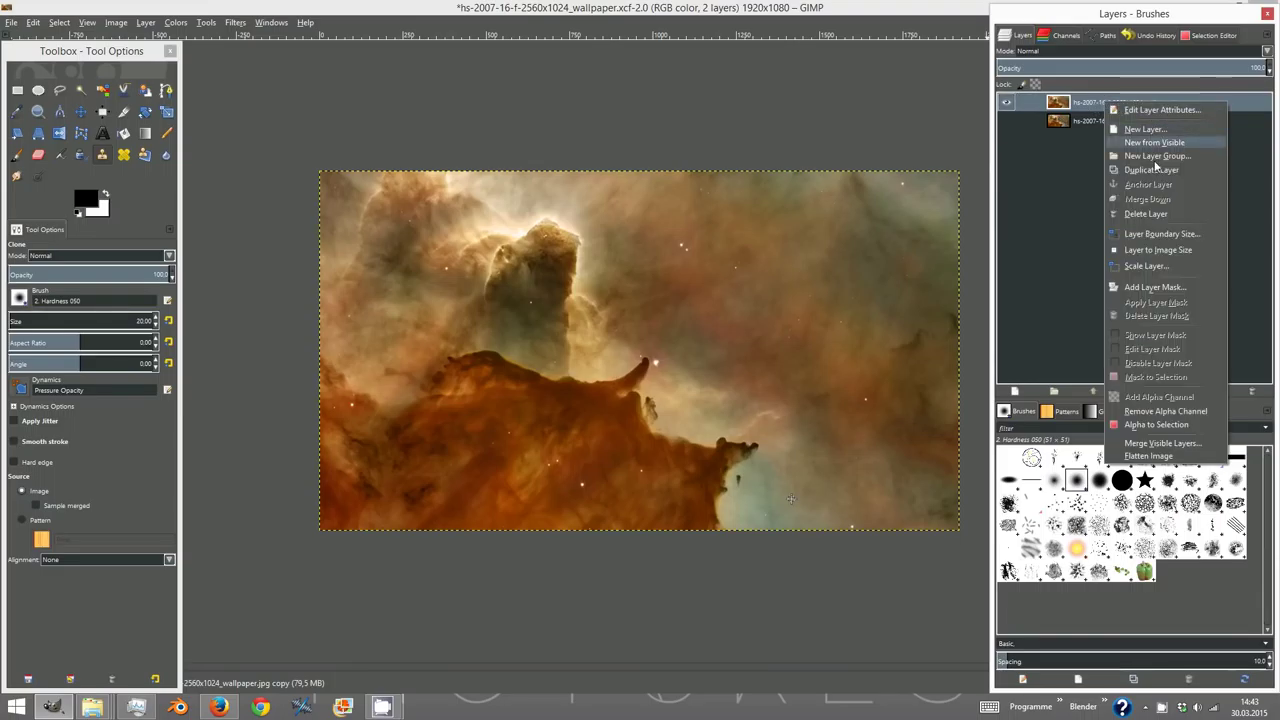
{"action": "left_click", "coordinate": [1154, 288]}
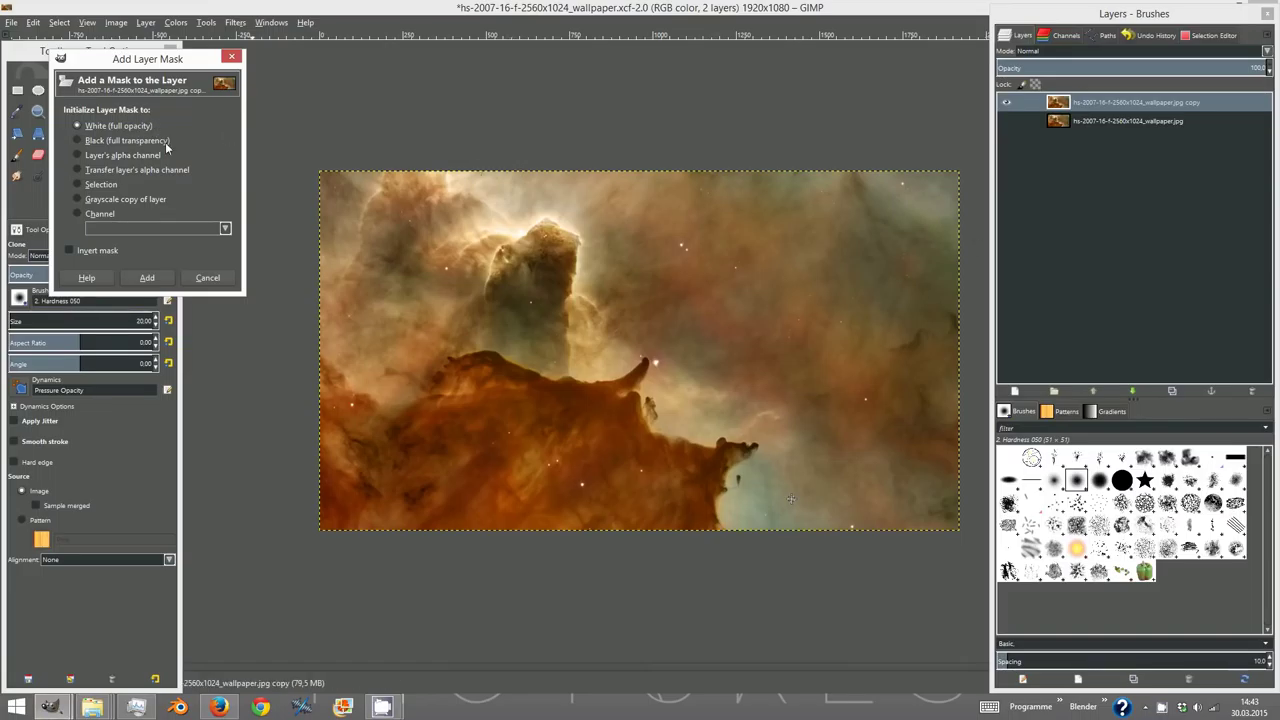
{"action": "left_click", "coordinate": [148, 278]}
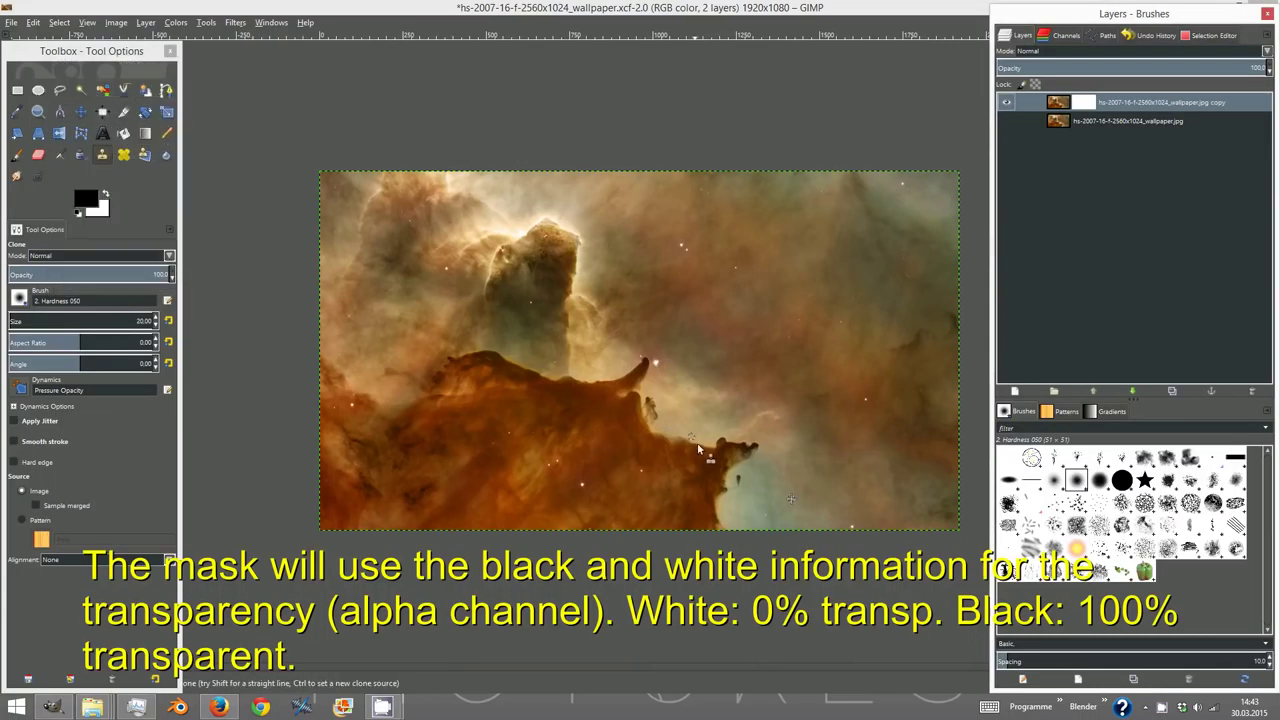
- Switch to the Paintbrush and zoom in to paint the mask black around the orange cliff
{"action": "left_click", "coordinate": [18, 159]}
{"action": "left_click", "coordinate": [18, 158]}
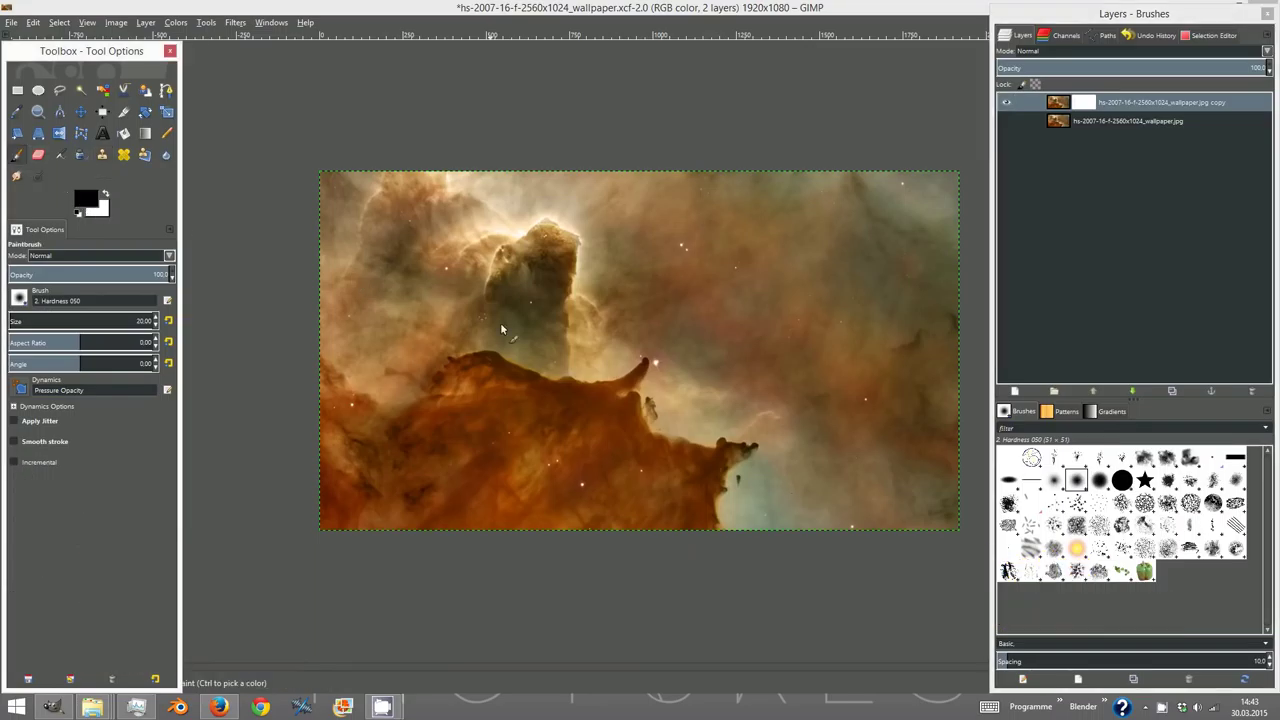
{"action": "scroll", "coordinate": [700, 500], "scroll_direction": "up", "scroll_amount": 1}
{"action": "scroll", "coordinate": [563, 451], "scroll_direction": "up", "scroll_amount": 1}
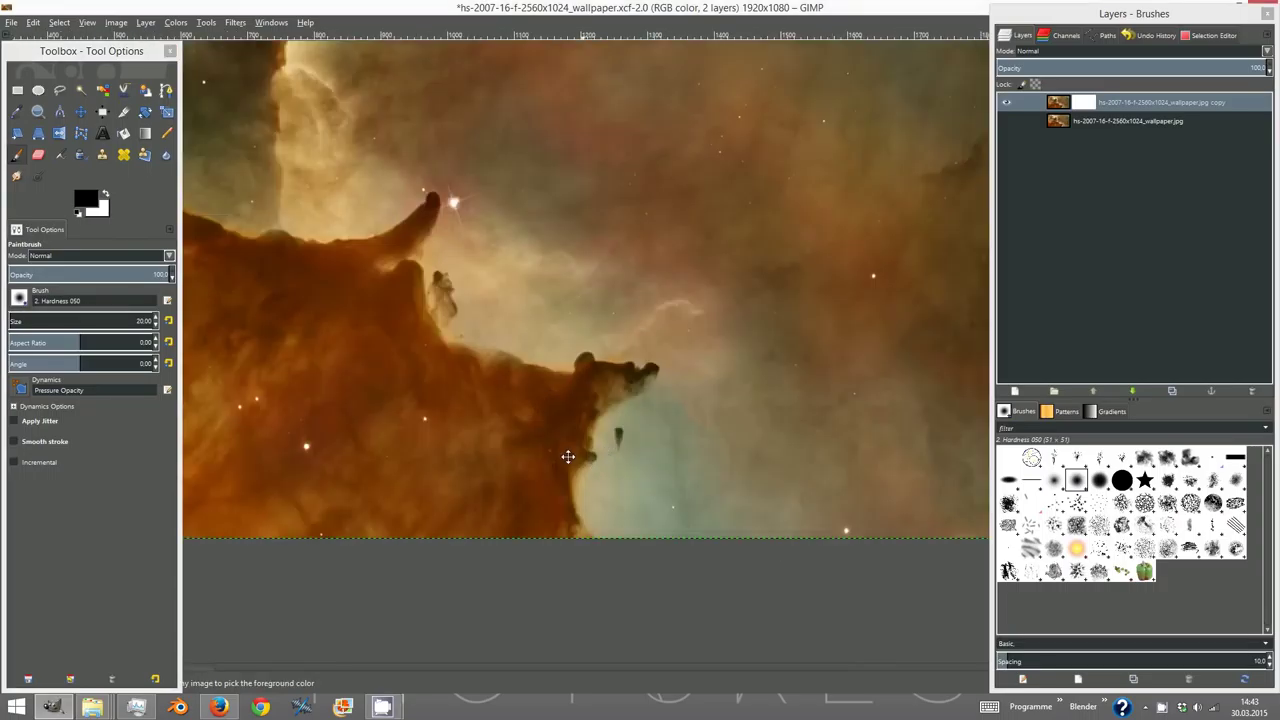
{"action": "scroll", "coordinate": [502, 385], "scroll_direction": "up", "scroll_amount": 1}
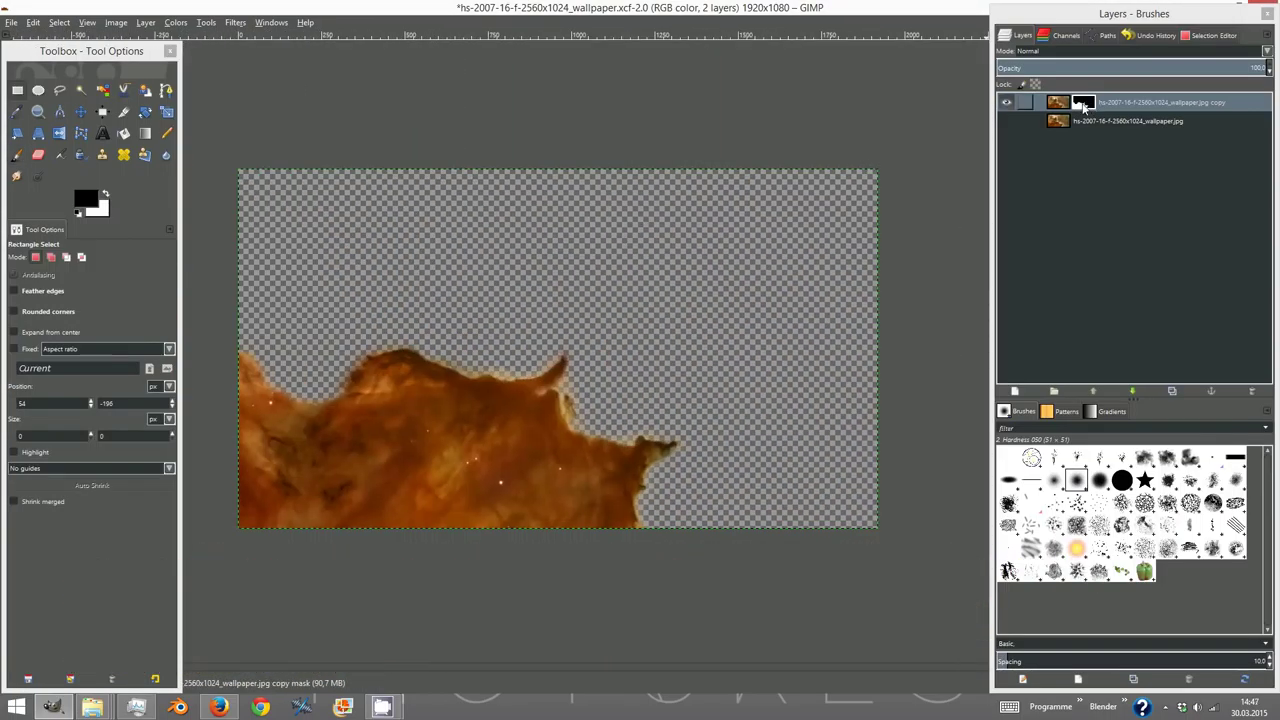
- Apply the layer mask, add a white layer below foreground1.png to check edges, then hide it
{"action": "right_click", "coordinate": [1084, 107]}
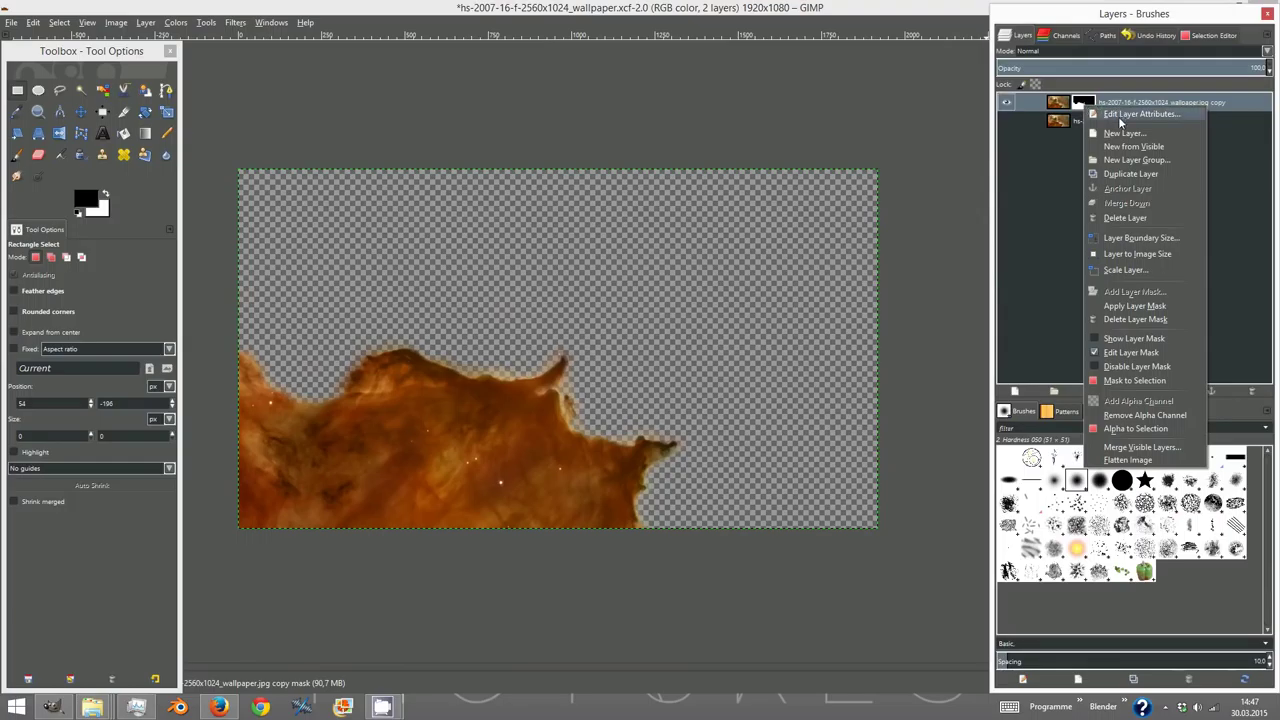
{"action": "left_click", "coordinate": [1129, 308]}
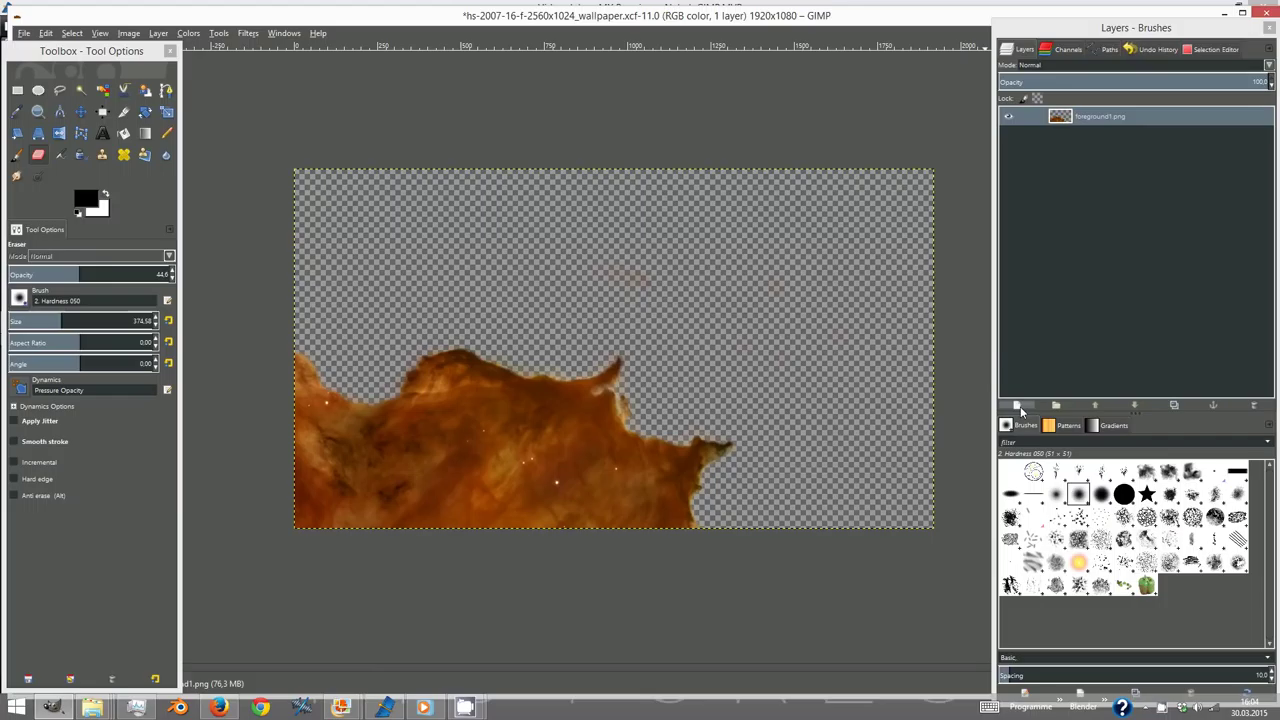
{"action": "key", "text": "shift+ctrl+n"}
{"action": "left_click", "coordinate": [185, 294]}
{"action": "left_click", "coordinate": [1134, 405]}
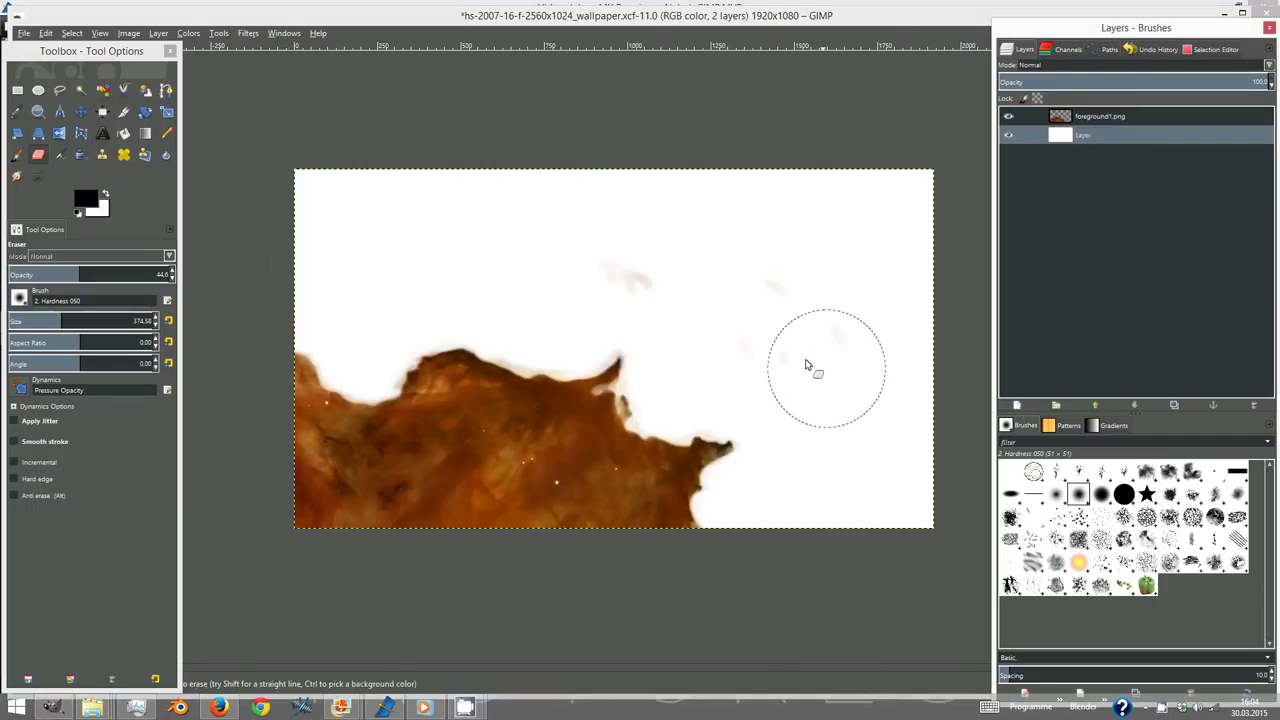
{"action": "left_click", "coordinate": [1007, 137]}
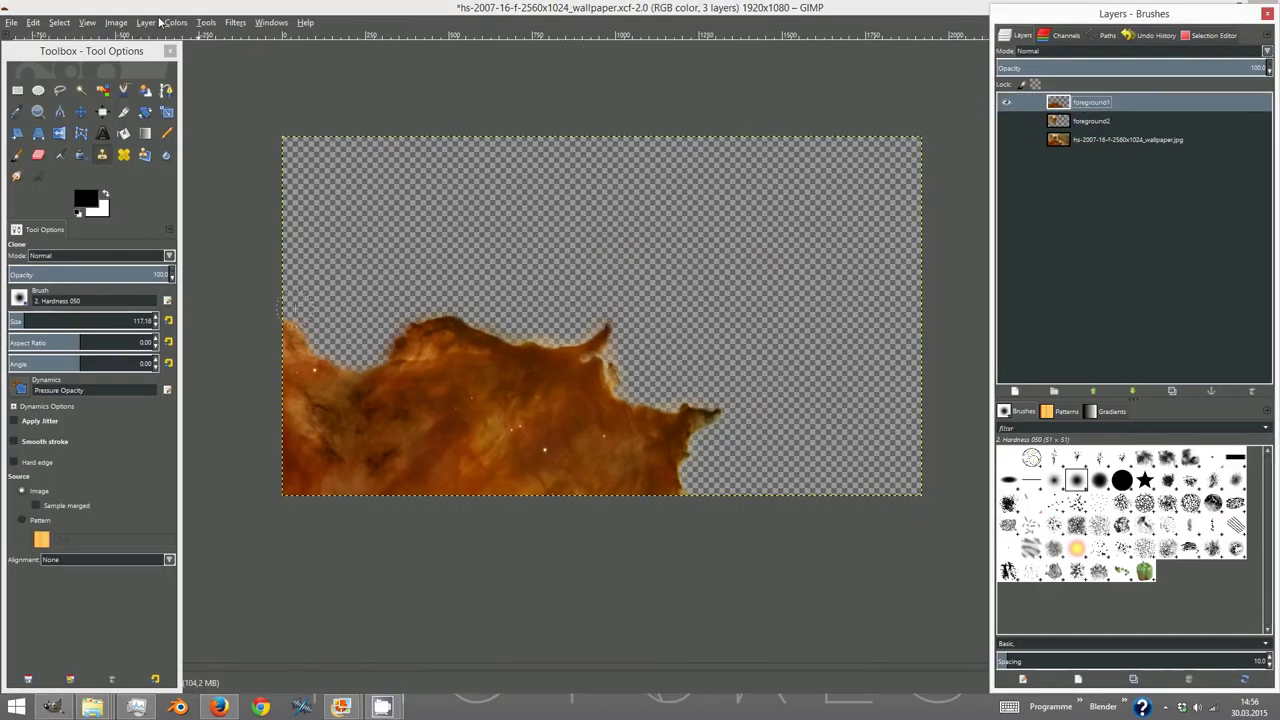
- Run Alpha to Selection, invert the selection, and apply Threshold Alpha to the cliff layer
{"action": "left_click", "coordinate": [146, 22]}
{"action": "mouse_move", "coordinate": [176, 167]}
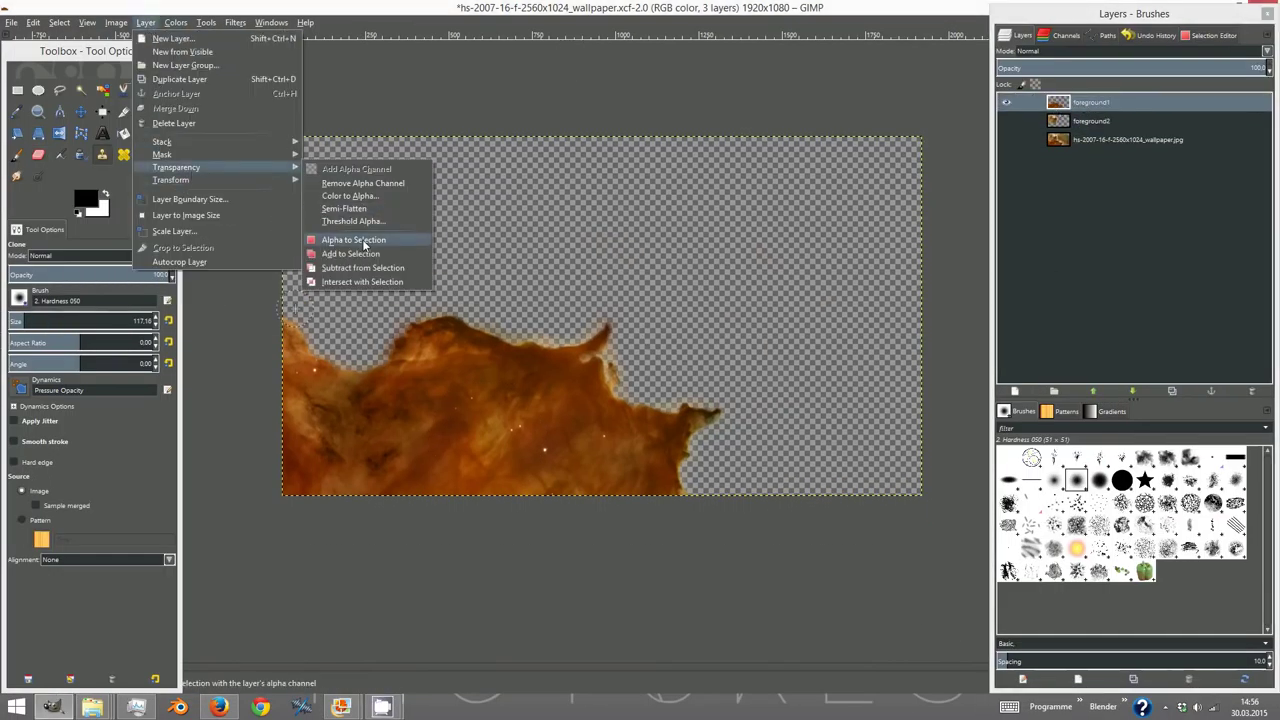
{"action": "left_click", "coordinate": [362, 241]}
{"action": "left_click", "coordinate": [146, 22]}
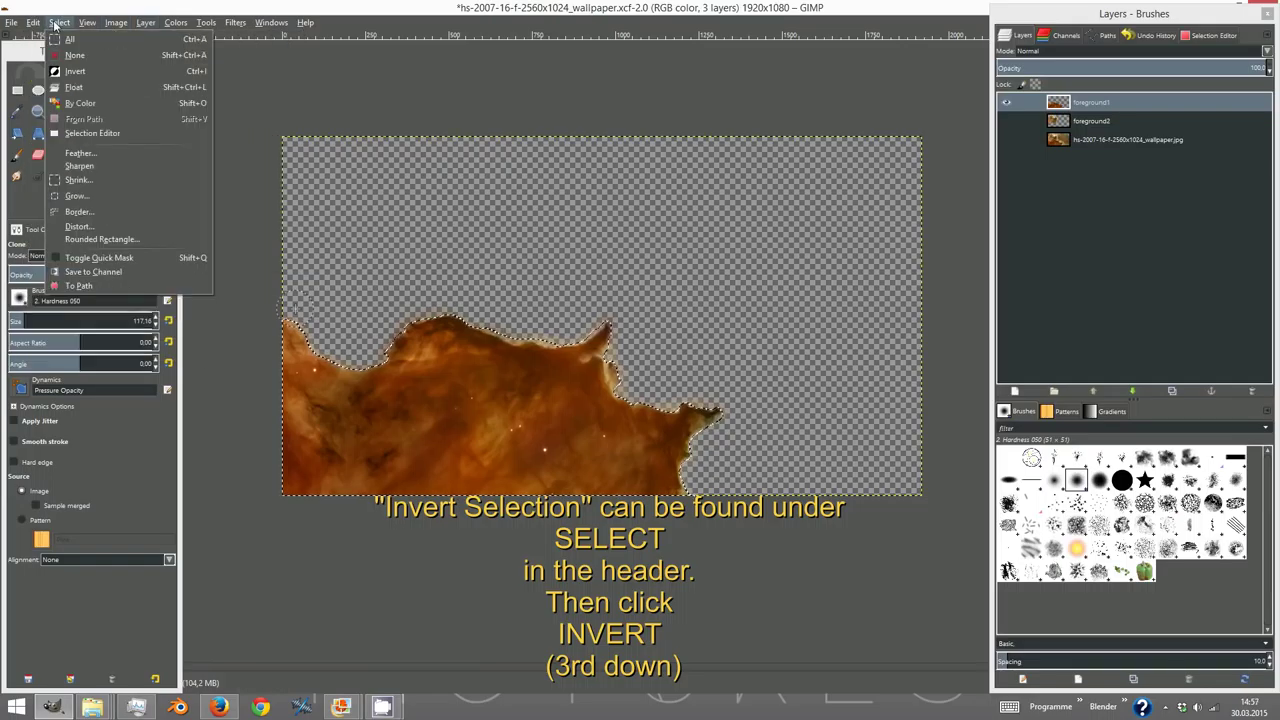
{"action": "left_click", "coordinate": [90, 71]}
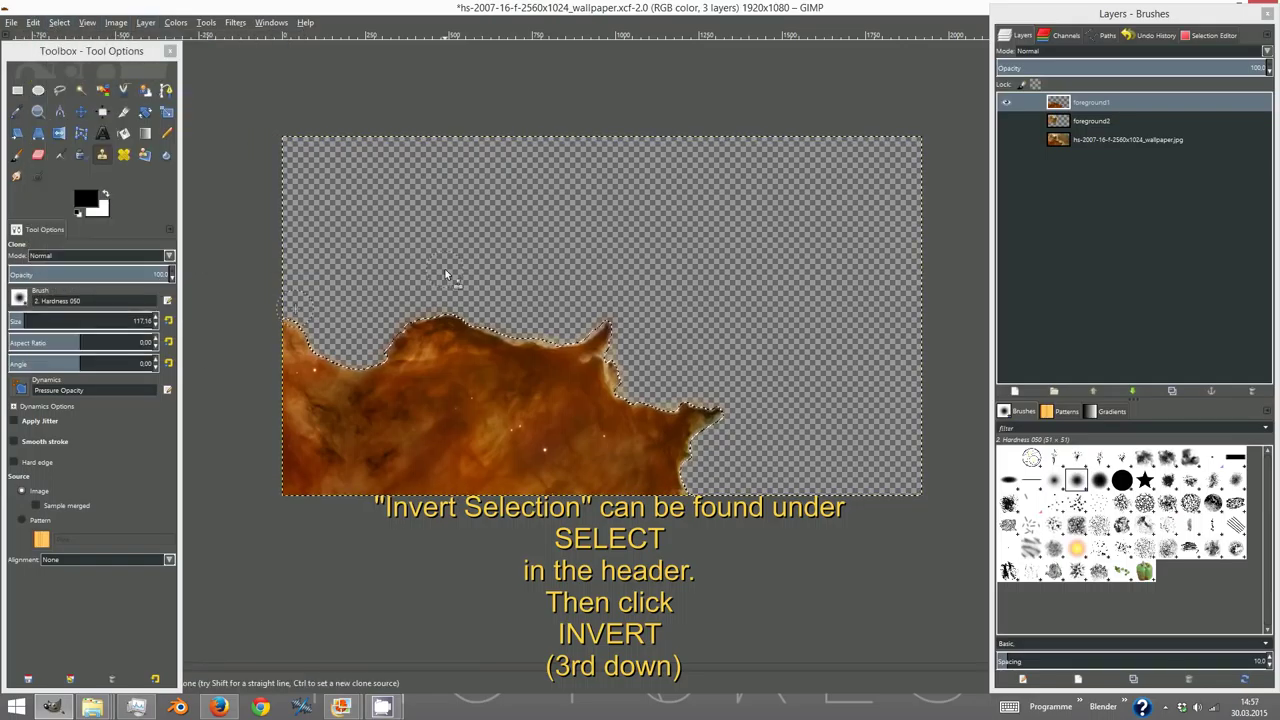
{"action": "left_click", "coordinate": [146, 22]}
{"action": "mouse_move", "coordinate": [176, 167]}
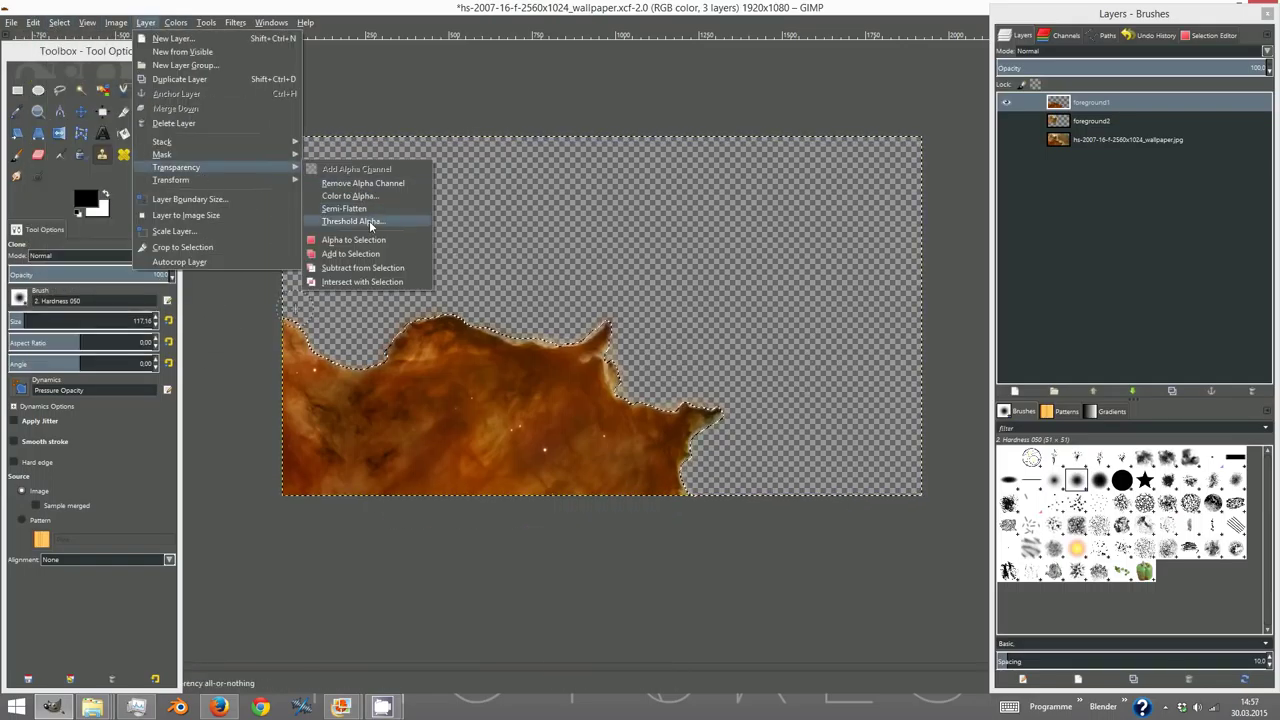
{"action": "left_click", "coordinate": [369, 220]}
{"action": "left_click", "coordinate": [648, 491]}
{"action": "type", "text": "foreground"}
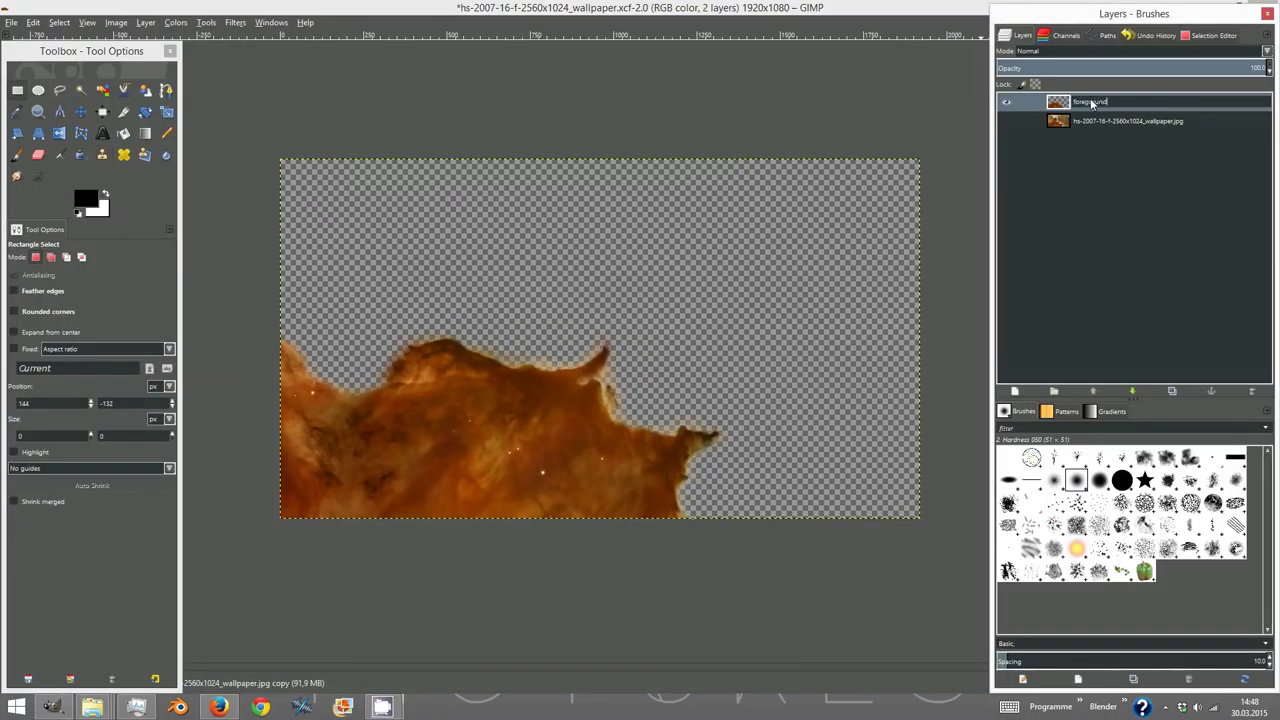
- Name the layer foreground1 and export it as foreground1.png into Nebula Tutorial > Textures
{"action": "key", "text": "Return"}
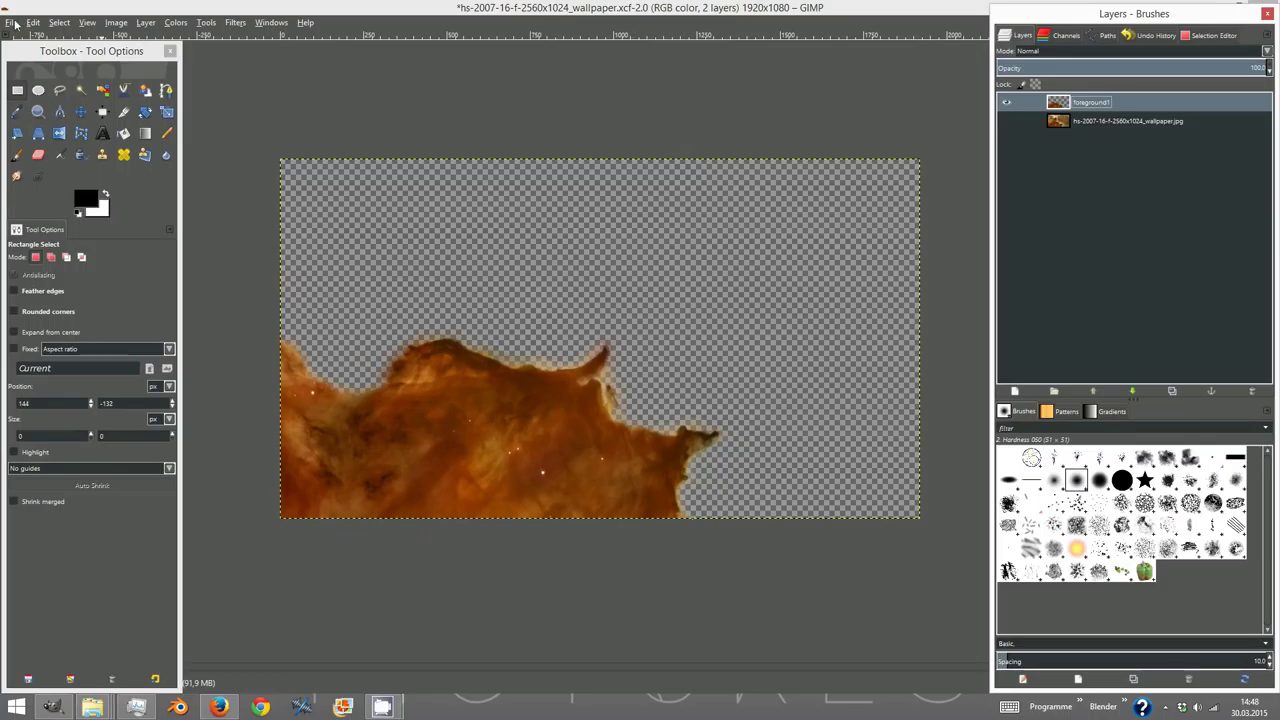
{"action": "left_click", "coordinate": [15, 22]}
{"action": "left_click", "coordinate": [40, 185]}
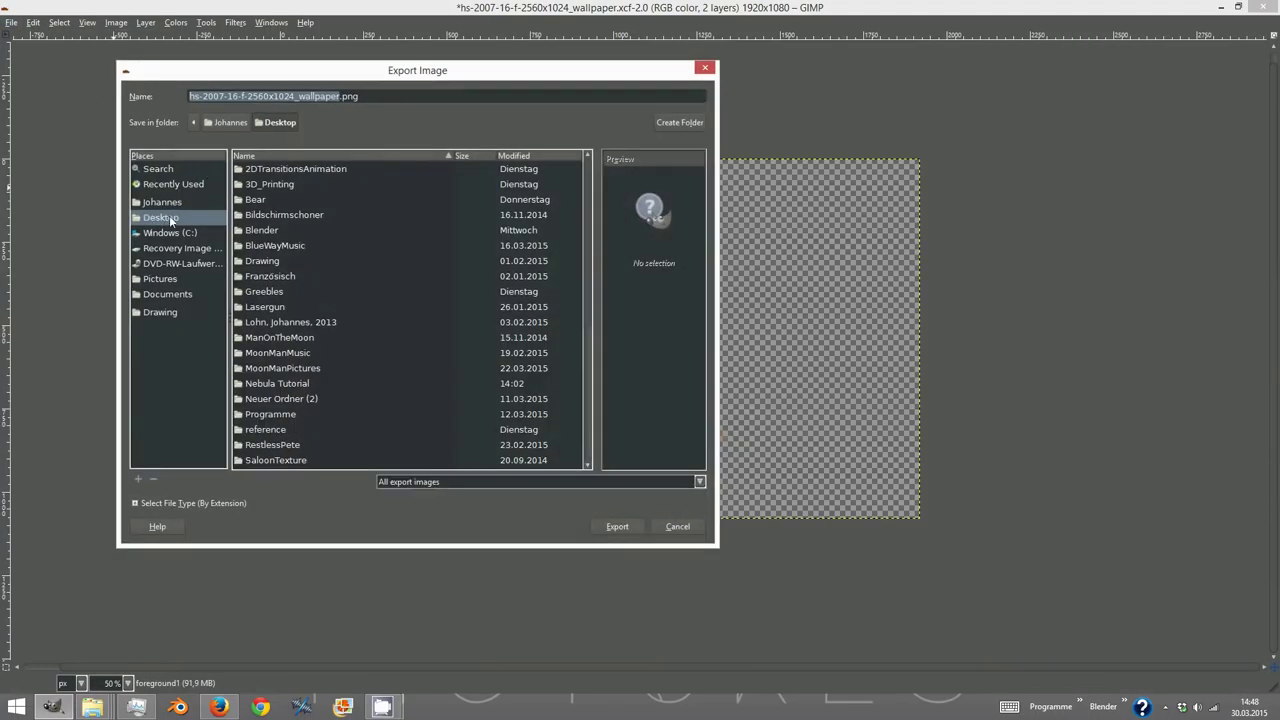
{"action": "double_click", "coordinate": [269, 384]}
{"action": "double_click", "coordinate": [269, 185]}
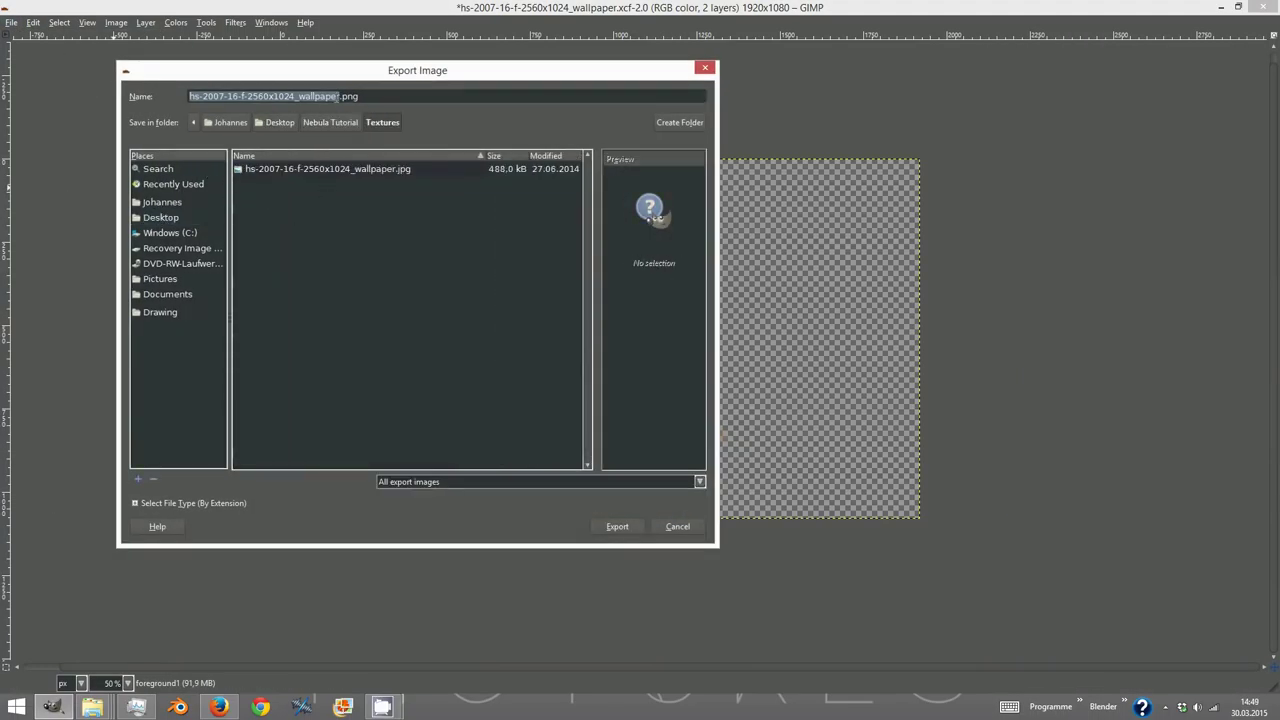
{"action": "left_click", "coordinate": [269, 169]}
{"action": "type", "text": "fo"}
{"action": "type", "text": "f"}
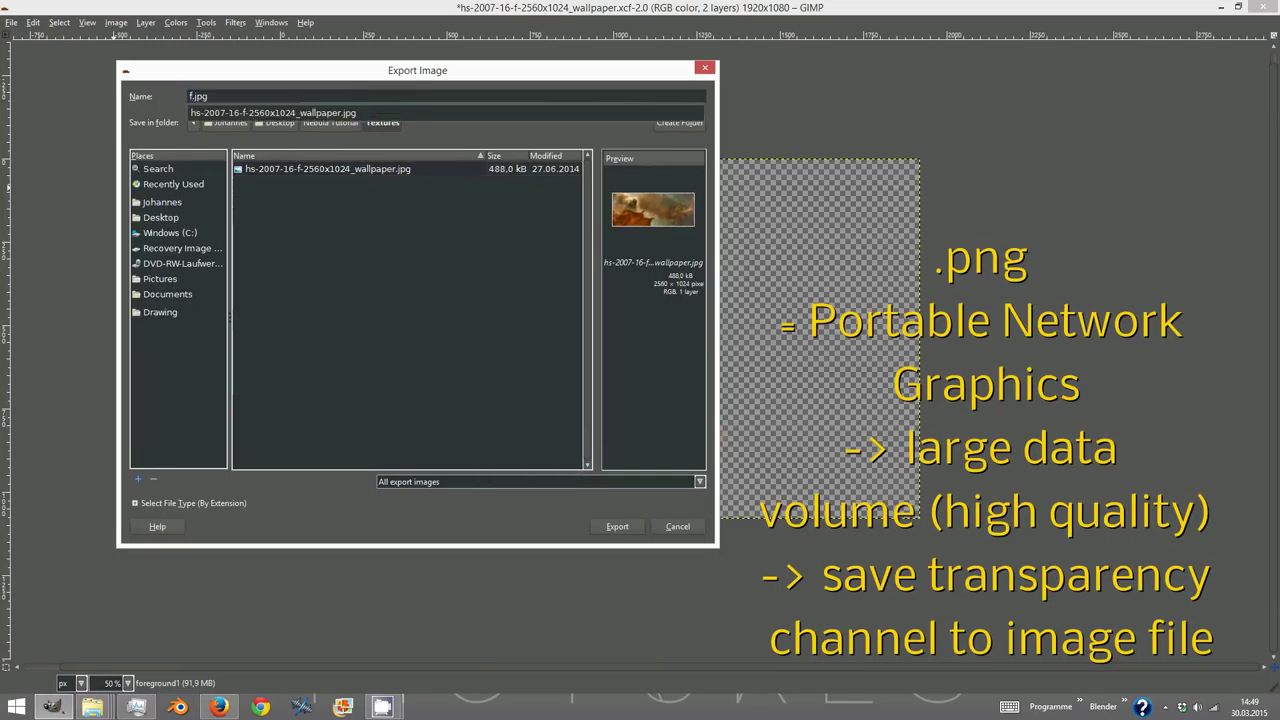
{"action": "type", "text": "1"}
{"action": "type", "text": "png"}
{"action": "left_click", "coordinate": [620, 527]}
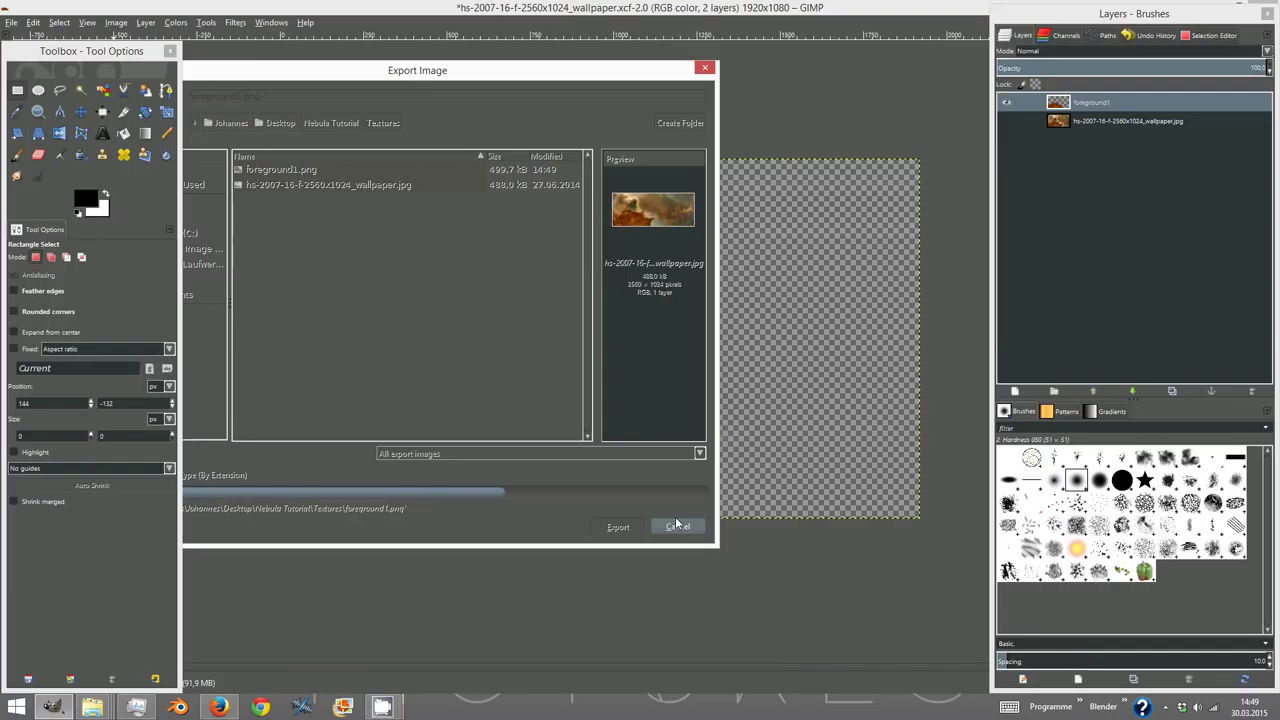
{"action": "left_click", "coordinate": [676, 524]}
- Extend the foreground2 cloud's transparent lower edge with haze cloned from inside the cloud
{"action": "scroll", "coordinate": [436, 312], "scroll_direction": "up", "scroll_amount": 2}
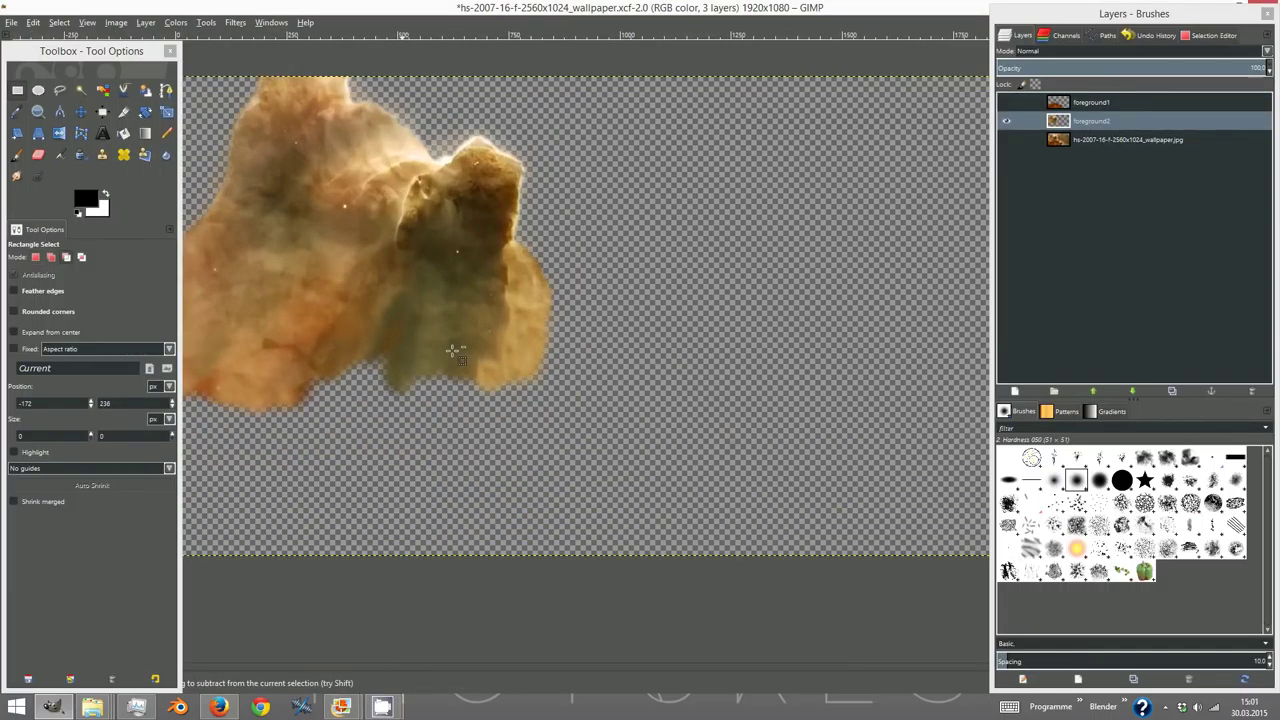
{"action": "scroll", "coordinate": [709, 437], "scroll_direction": "up", "scroll_amount": 2}
{"action": "scroll", "coordinate": [709, 437], "scroll_direction": "up", "scroll_amount": 1}
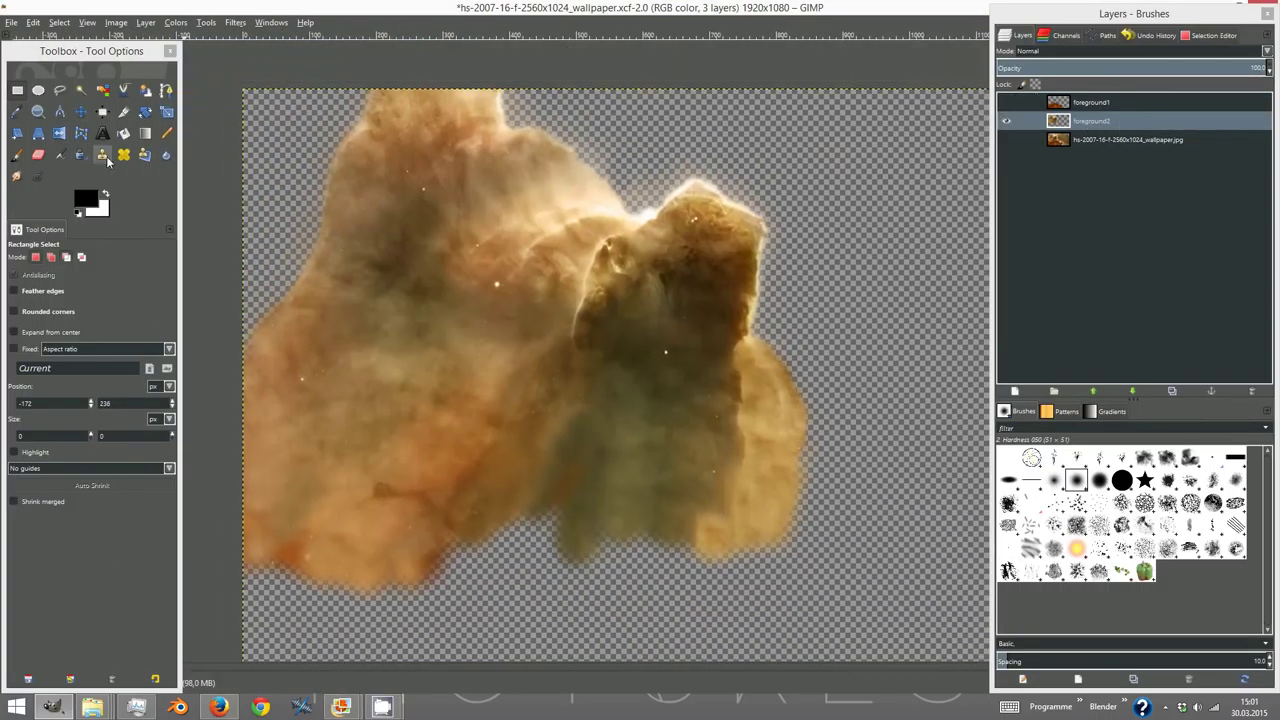
{"action": "left_click", "coordinate": [102, 154]}
{"action": "scroll", "coordinate": [380, 440], "scroll_direction": "up", "scroll_amount": 2}
{"action": "left_click", "coordinate": [387, 435], "text": "ctrl"}
{"action": "left_click_drag", "start_coordinate": [311, 476], "coordinate": [447, 520]}
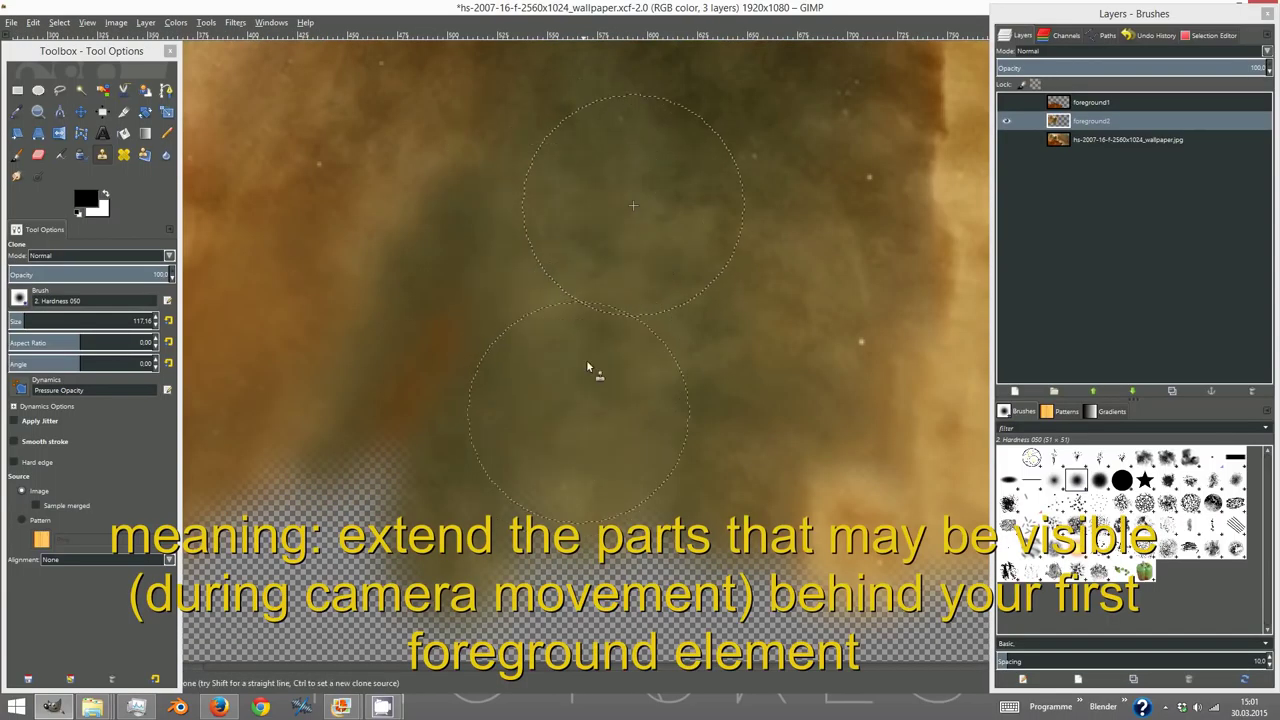
{"action": "left_click", "coordinate": [385, 143], "text": "ctrl"}
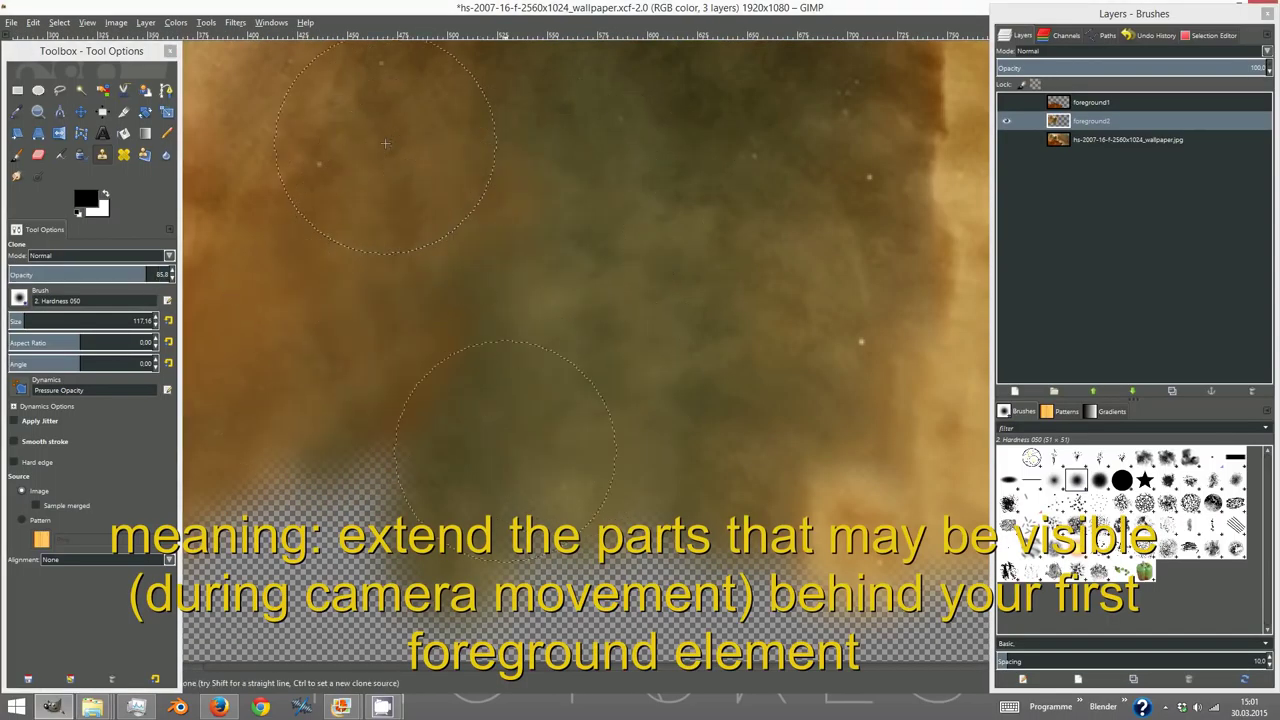
{"action": "scroll", "coordinate": [571, 294], "scroll_direction": "down", "scroll_amount": 2}
{"action": "scroll", "coordinate": [470, 390], "scroll_direction": "down", "scroll_amount": 1}
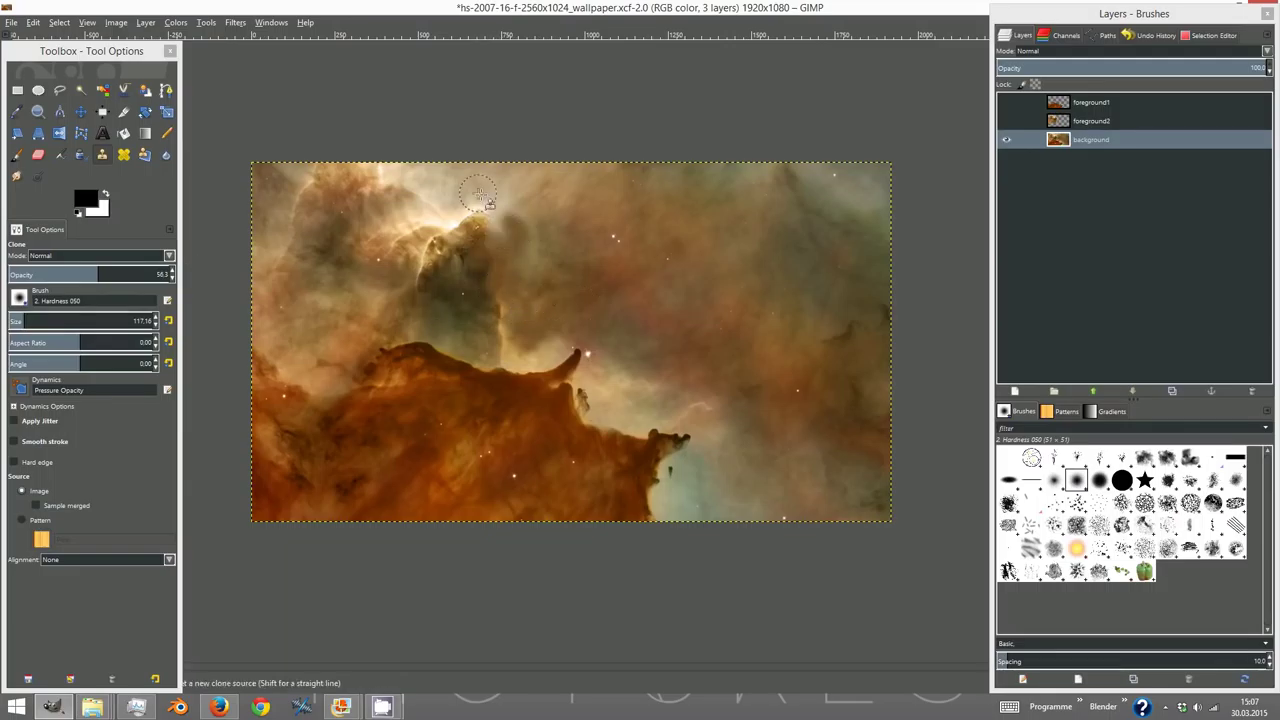
- Clone nebula haze over the bright white cloud pillar on the background layer
{"action": "left_click_drag", "start_coordinate": [495, 245], "coordinate": [537, 205]}
{"action": "left_click_drag", "start_coordinate": [453, 247], "coordinate": [375, 220]}
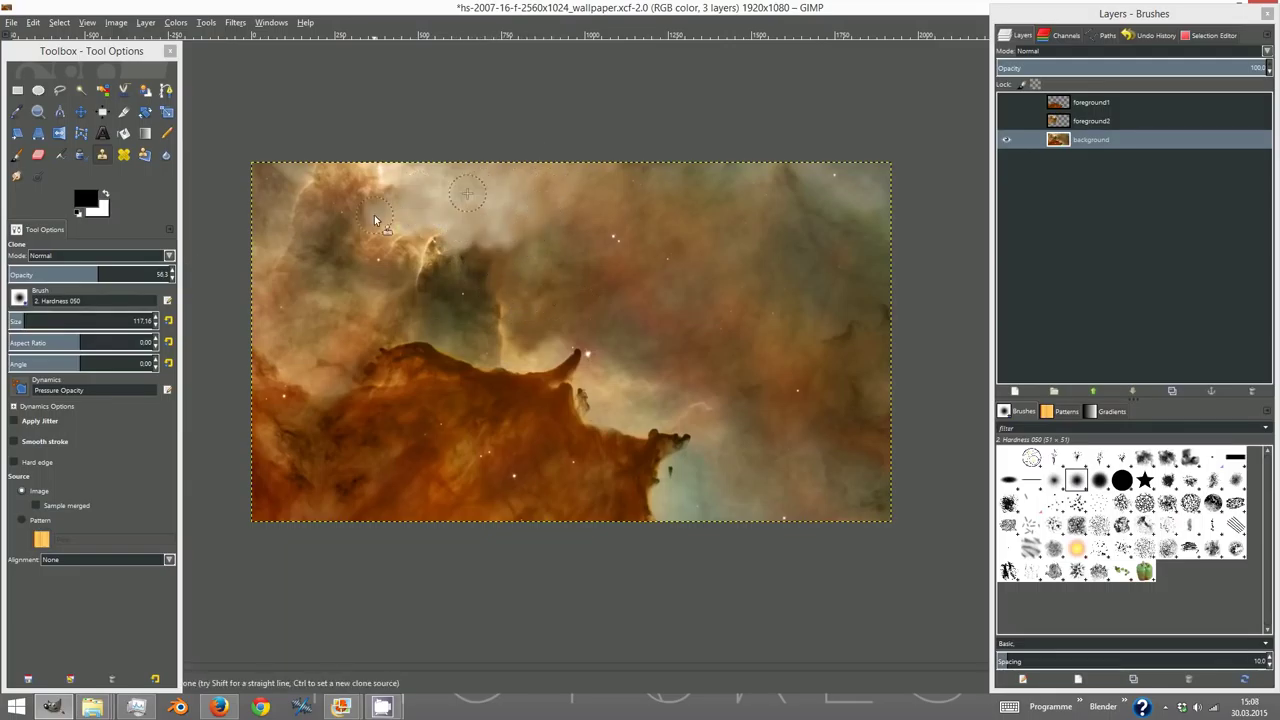
{"action": "mouse_move", "coordinate": [368, 170]}
{"action": "left_mouse_down"}
{"action": "mouse_move", "coordinate": [310, 185]}
{"action": "mouse_move", "coordinate": [506, 309]}
{"action": "mouse_move", "coordinate": [491, 217]}
{"action": "mouse_move", "coordinate": [413, 237]}
{"action": "left_mouse_up"}
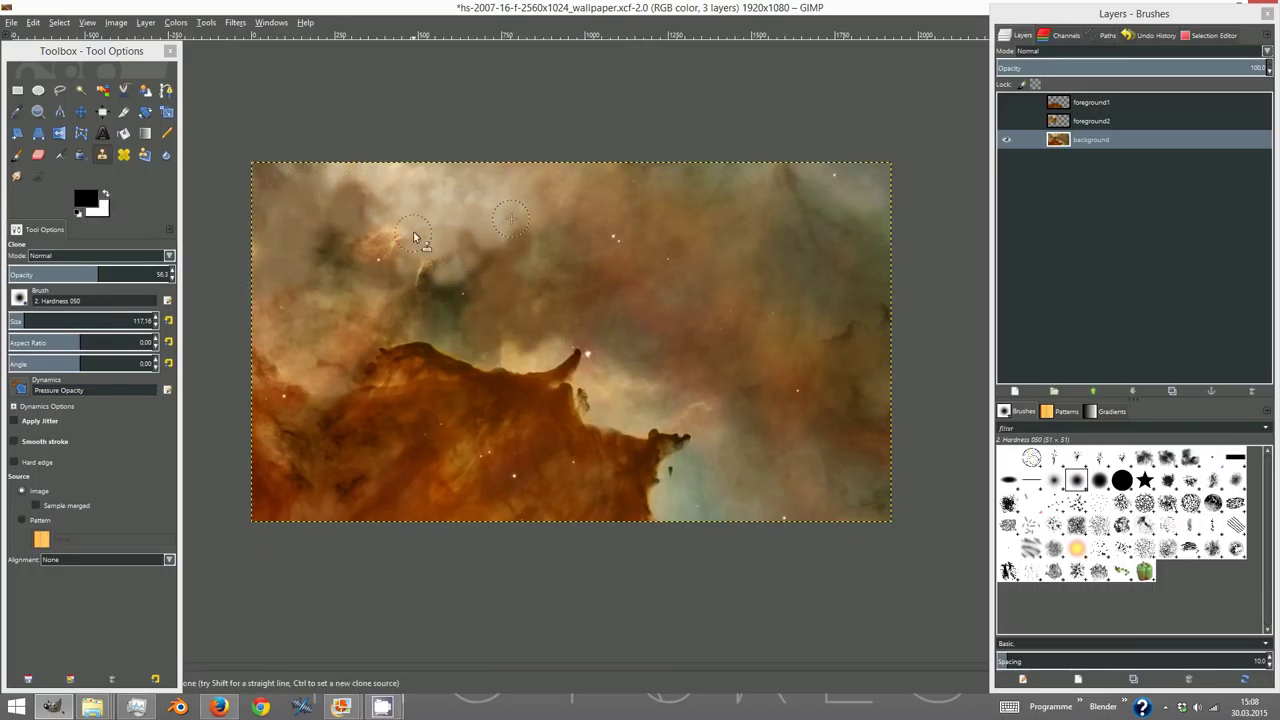
- Clone haze over the cliff ridge top and spire, then hide foreground2 to check
{"action": "mouse_move", "coordinate": [300, 340]}
{"action": "left_mouse_down"}
{"action": "mouse_move", "coordinate": [277, 366]}
{"action": "mouse_move", "coordinate": [303, 297]}
{"action": "mouse_move", "coordinate": [444, 365]}
{"action": "mouse_move", "coordinate": [515, 362]}
{"action": "mouse_move", "coordinate": [532, 323]}
{"action": "left_mouse_up"}
{"action": "mouse_move", "coordinate": [507, 382]}
{"action": "left_mouse_down"}
{"action": "mouse_move", "coordinate": [597, 374]}
{"action": "mouse_move", "coordinate": [586, 400]}
{"action": "mouse_move", "coordinate": [586, 366]}
{"action": "mouse_move", "coordinate": [541, 402]}
{"action": "mouse_move", "coordinate": [688, 446]}
{"action": "mouse_move", "coordinate": [580, 422]}
{"action": "left_mouse_up"}
{"action": "left_click", "coordinate": [1006, 121]}
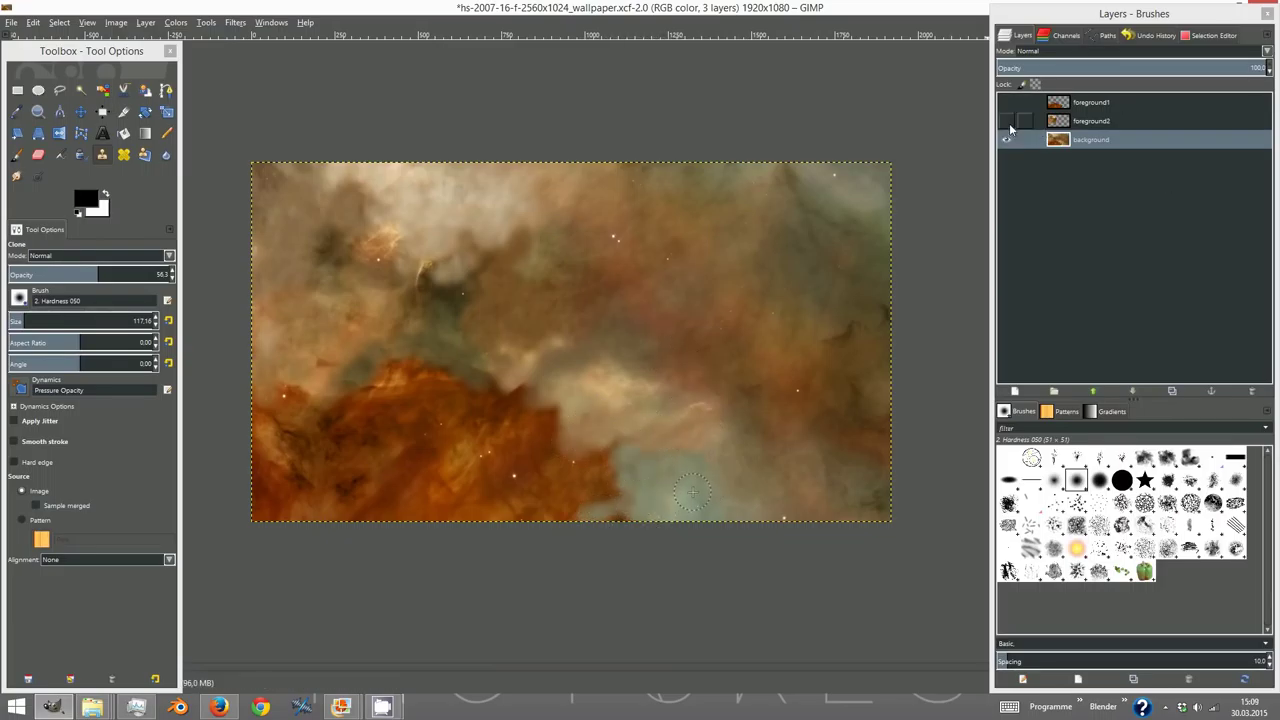